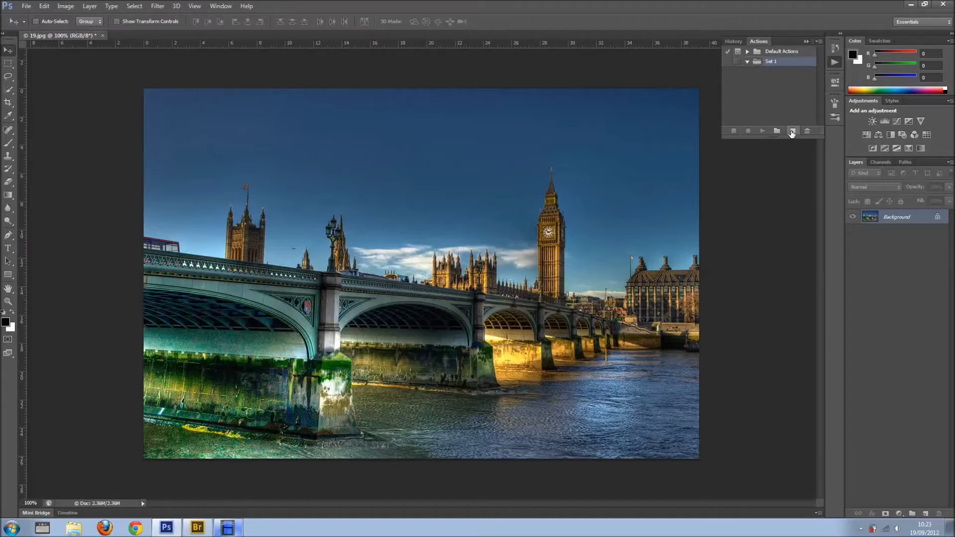
# Start recording a new Action 1 and add a Vibrance adjustment layer set to +20
pyautogui.click(792, 131)
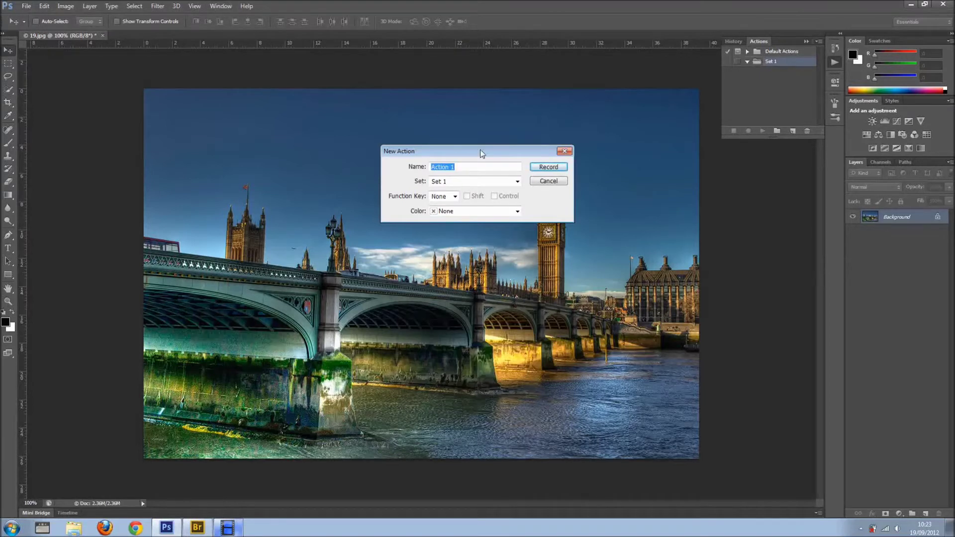
pyautogui.click(548, 167)
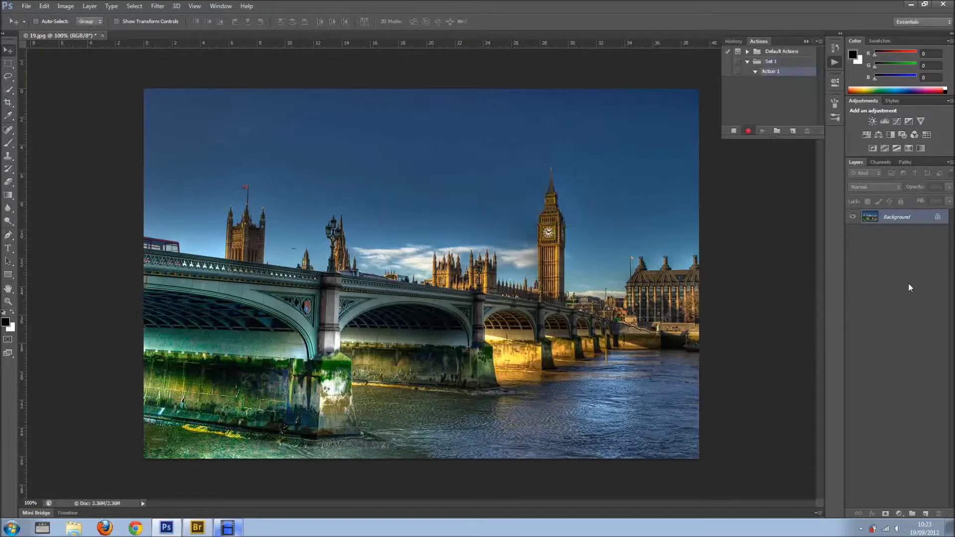
pyautogui.click(898, 511)
pyautogui.click(885, 379)
pyautogui.moveTo(750, 115); pyautogui.dragTo(763, 115)
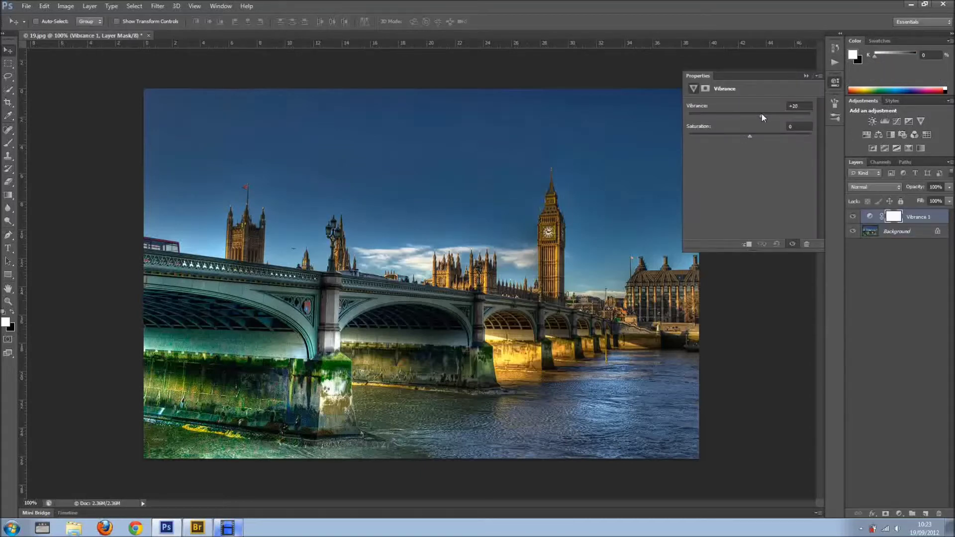
# Add a Levels adjustment layer with input levels 13 and 234
pyautogui.click(900, 513)
pyautogui.click(890, 346)
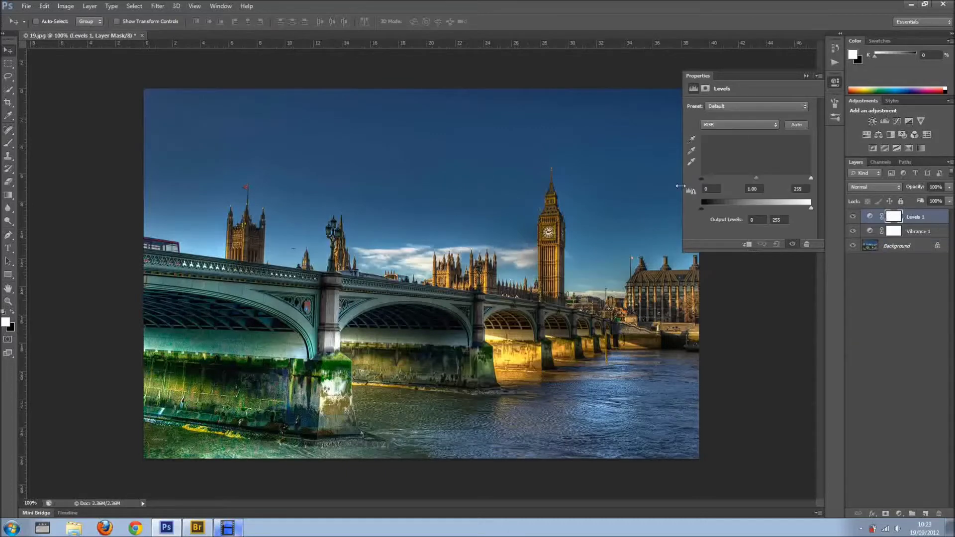
pyautogui.moveTo(702, 177); pyautogui.dragTo(708, 178)
pyautogui.moveTo(811, 178); pyautogui.dragTo(804, 178)
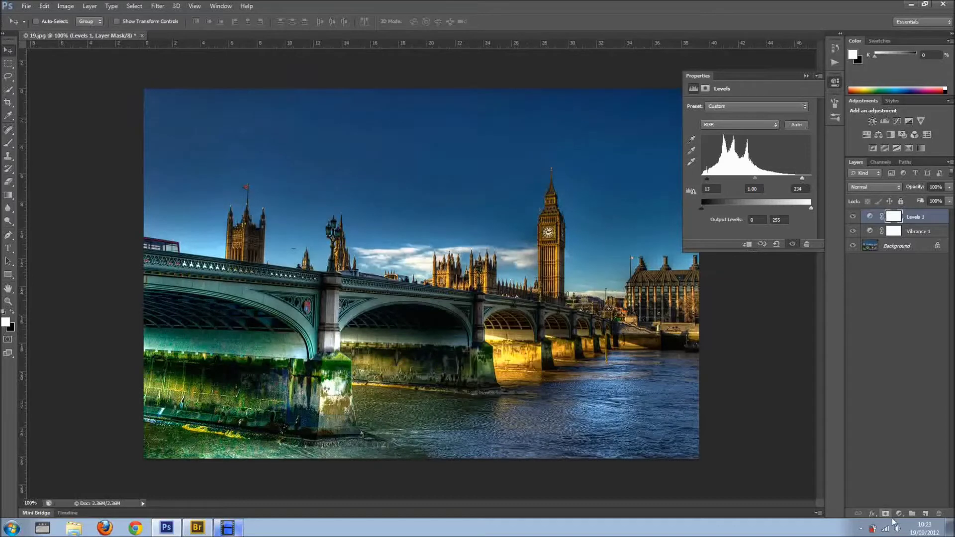
# Add a Brightness/Contrast adjustment layer with contrast 26 and show Action 1's recorded steps
pyautogui.click(900, 513)
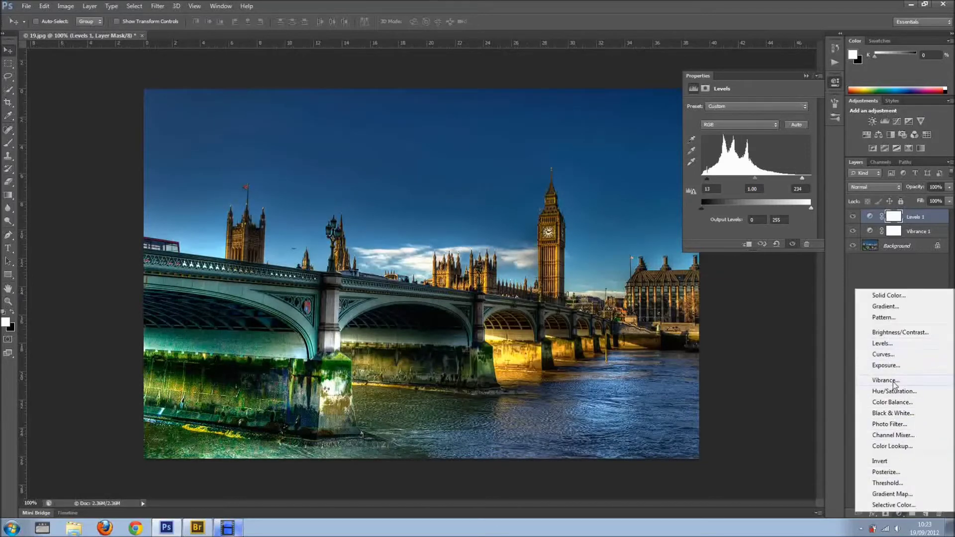
pyautogui.click(892, 333)
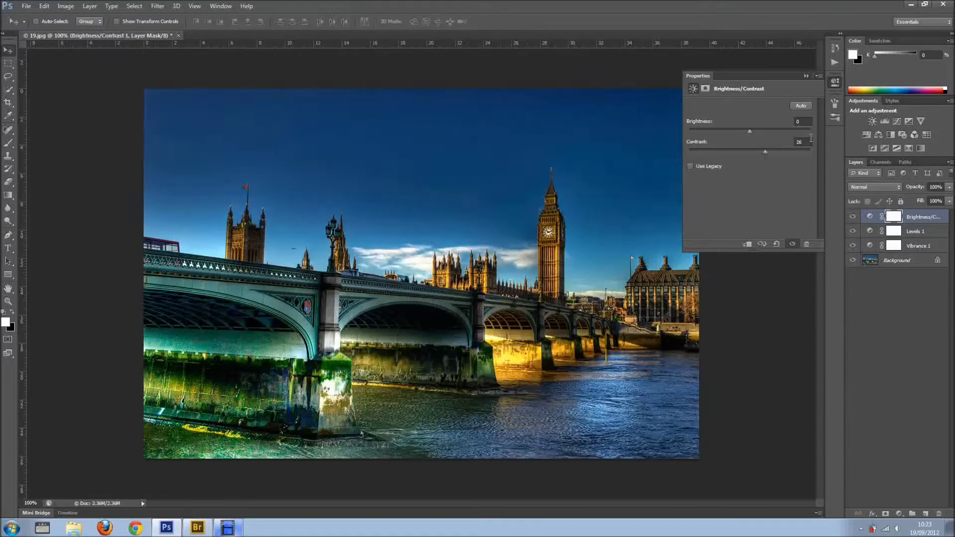
pyautogui.click(806, 76)
pyautogui.click(834, 63)
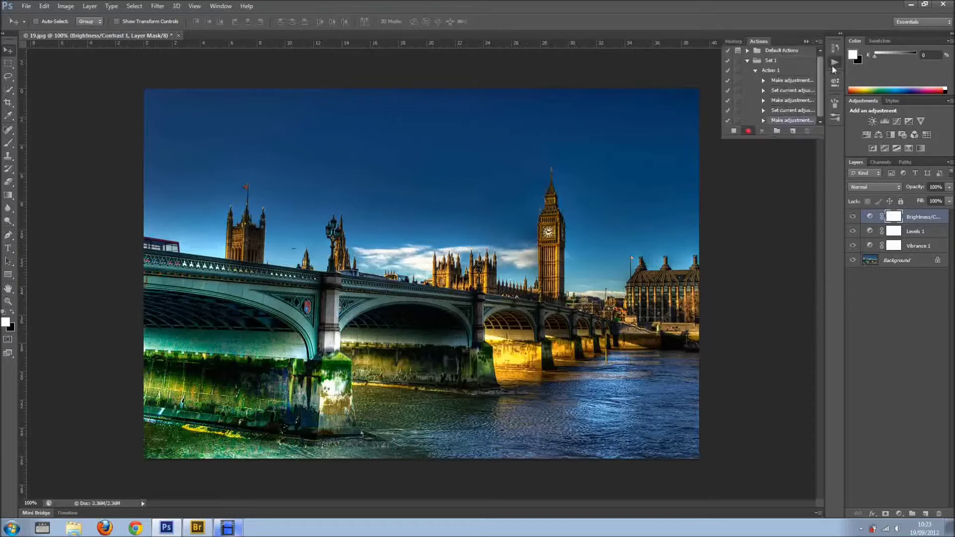
# Stop recording, delete the three adjustment layers, replay Action 1 to restore them, then request its deletion
pyautogui.click(734, 131)
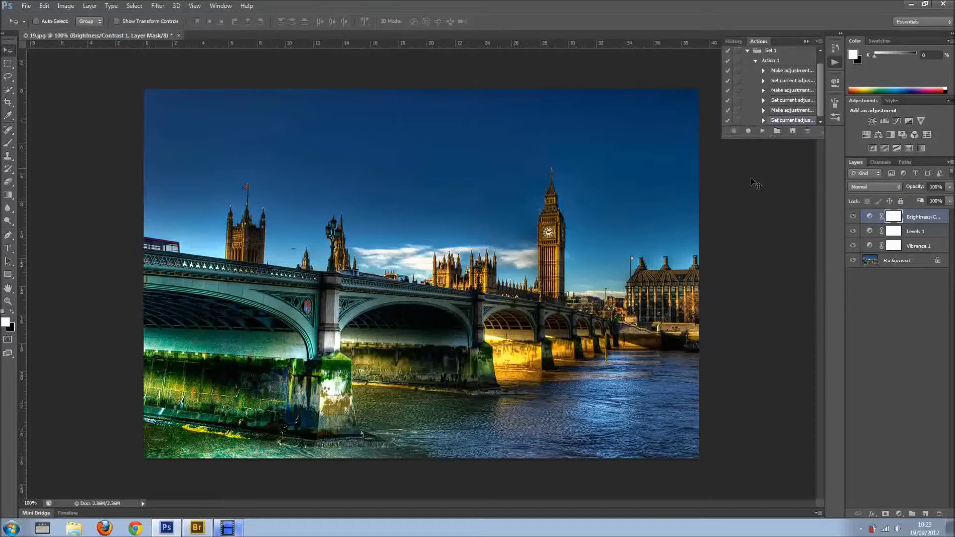
pyautogui.click(766, 61)
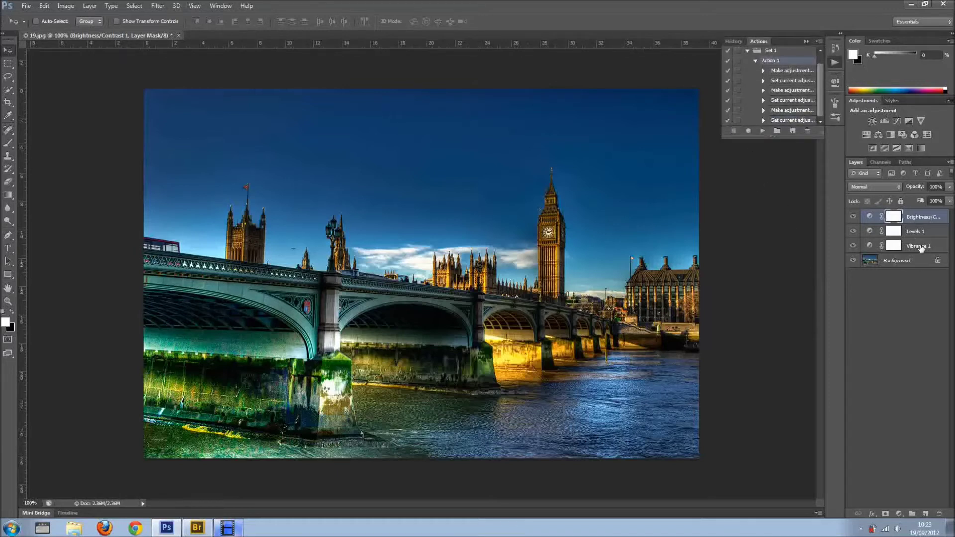
pyautogui.keyDown('shift'); pyautogui.click(919, 246); pyautogui.keyUp('shift')
pyautogui.press('Delete')
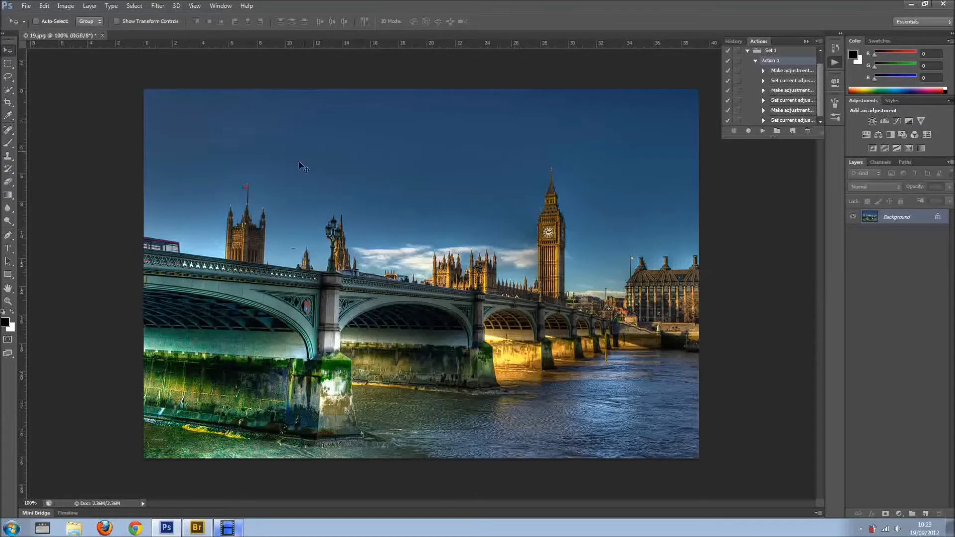
pyautogui.click(763, 130)
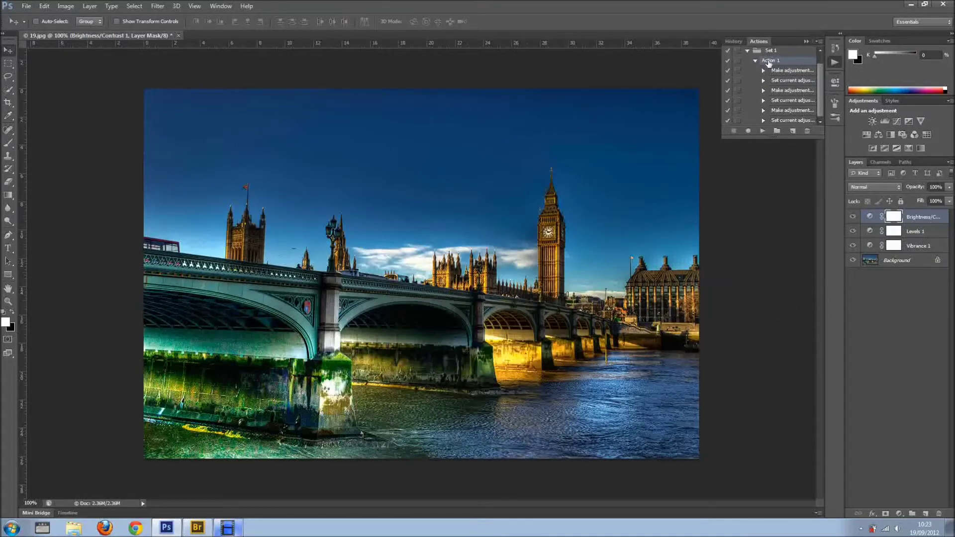
pyautogui.click(807, 132)
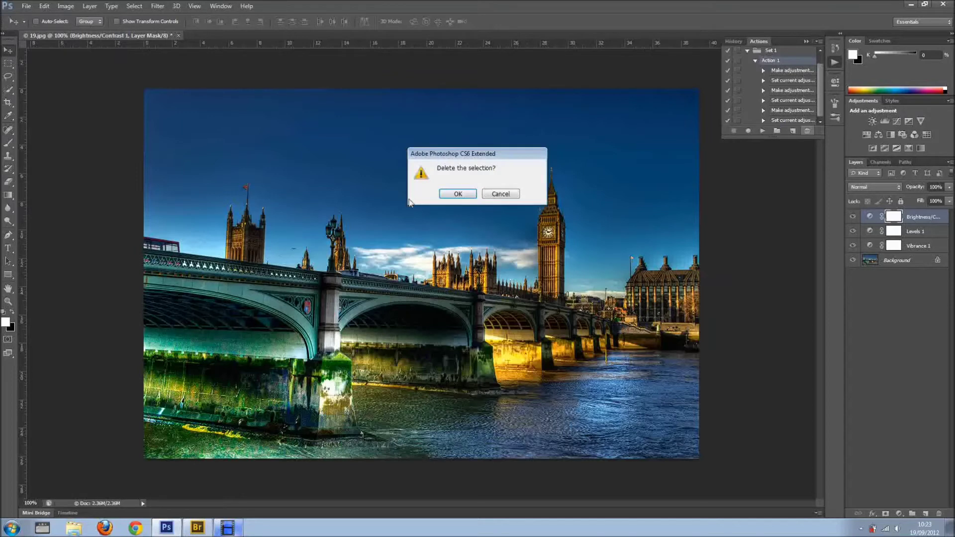
# Confirm deleting Action 1 and drag the three adjustment layers to the trash, leaving only Background
pyautogui.click(453, 195)
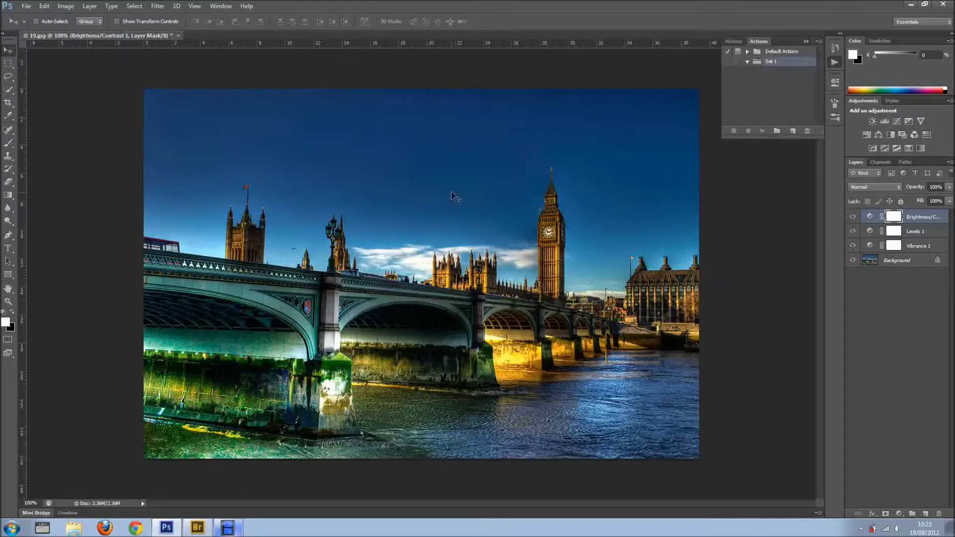
pyautogui.keyDown('shift'); pyautogui.click(922, 246); pyautogui.keyUp('shift')
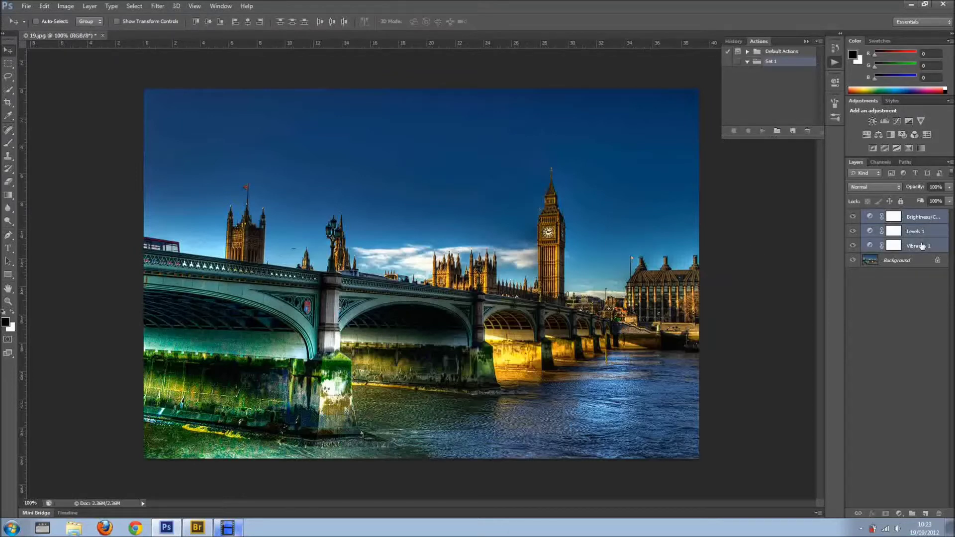
pyautogui.rightClick(921, 243)
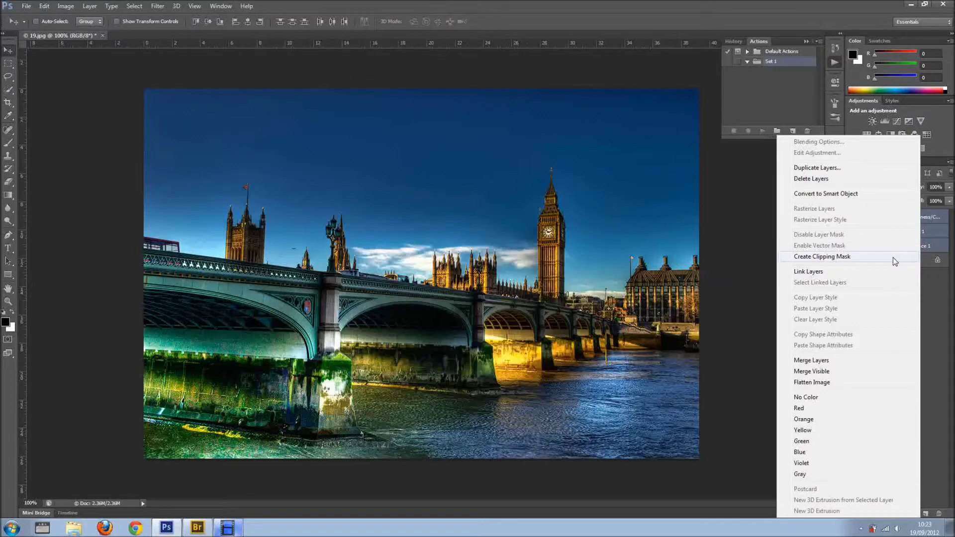
pyautogui.click(930, 312)
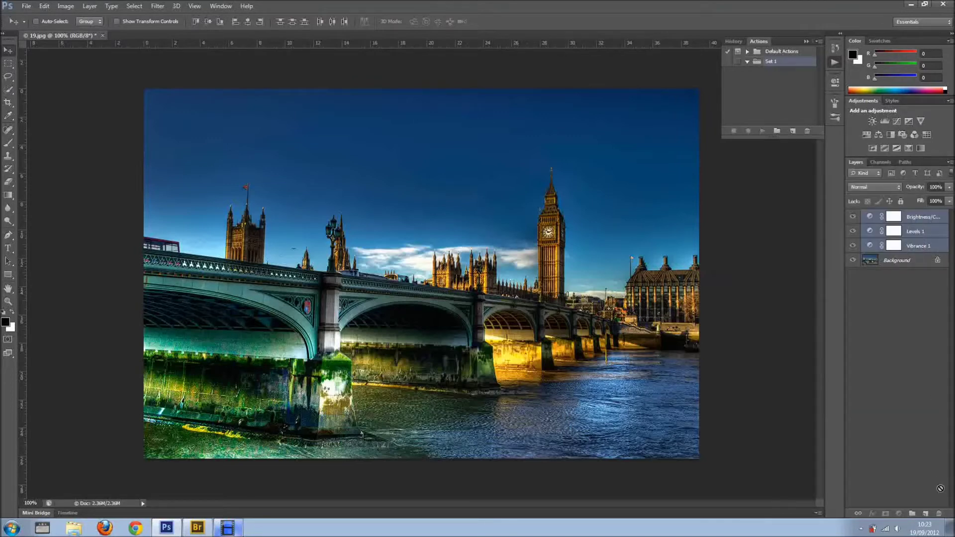
pyautogui.moveTo(937, 246); pyautogui.dragTo(940, 513)
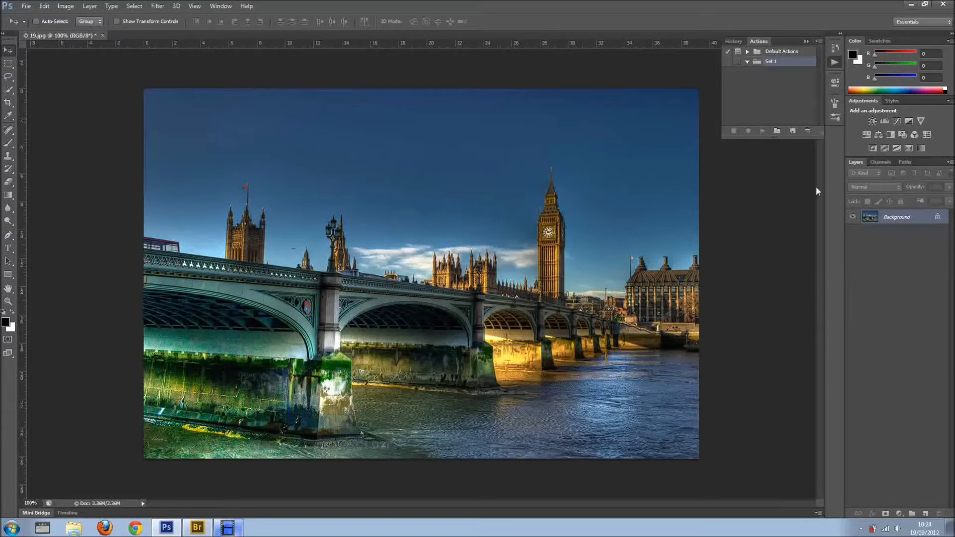
pyautogui.click(819, 42)
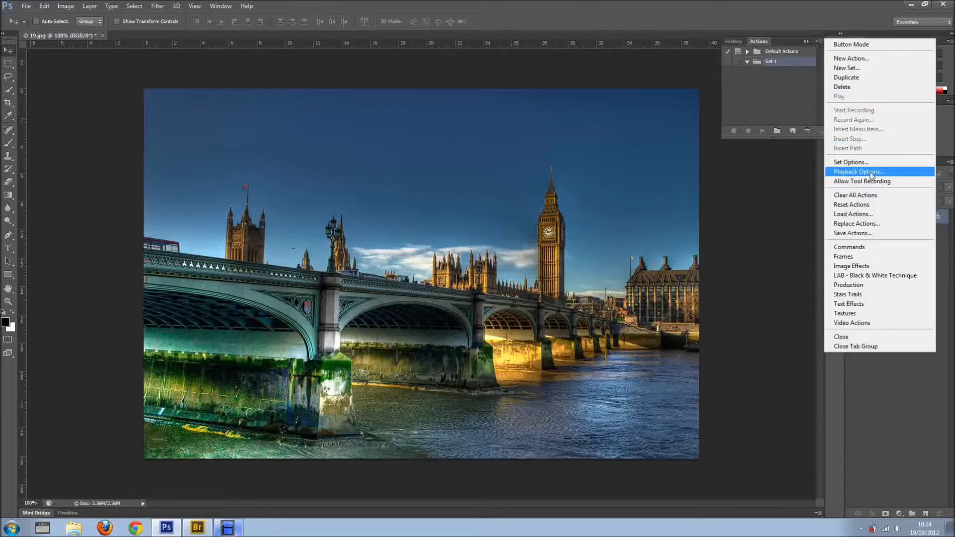
pyautogui.click(877, 184)
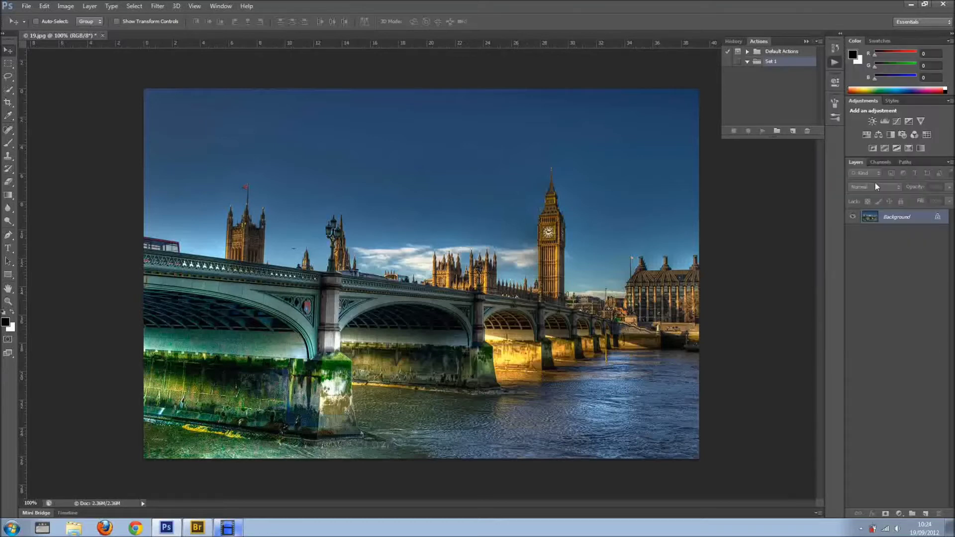
pyautogui.click(819, 41)
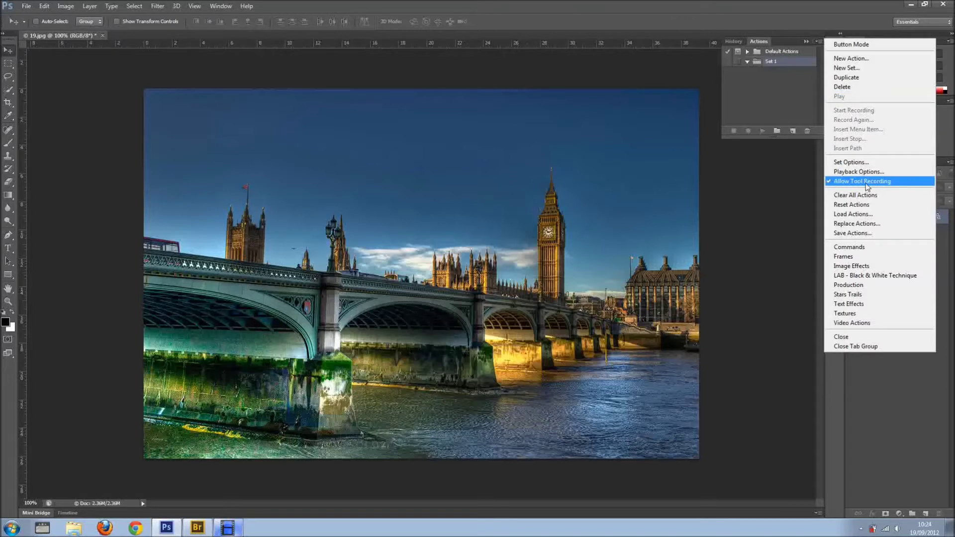
pyautogui.click(881, 394)
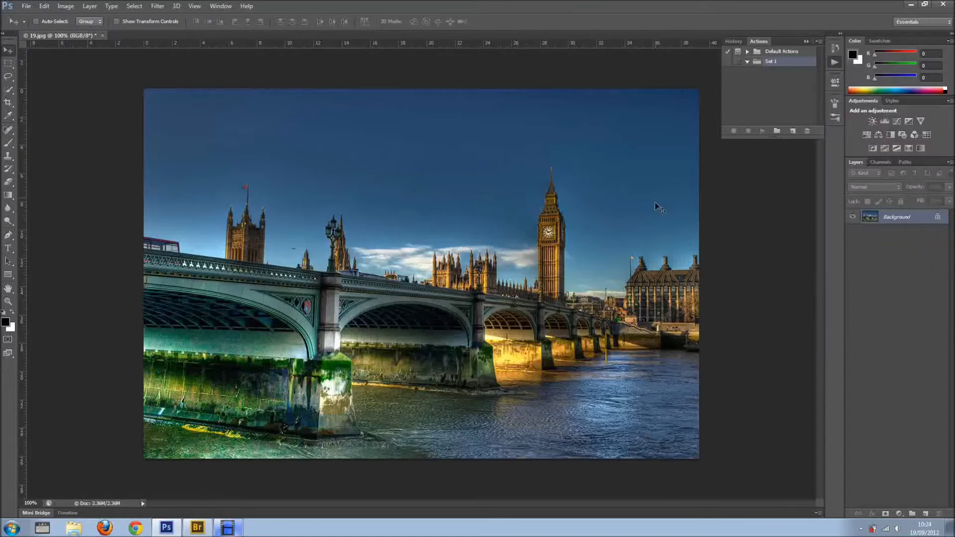
pyautogui.click(925, 514)
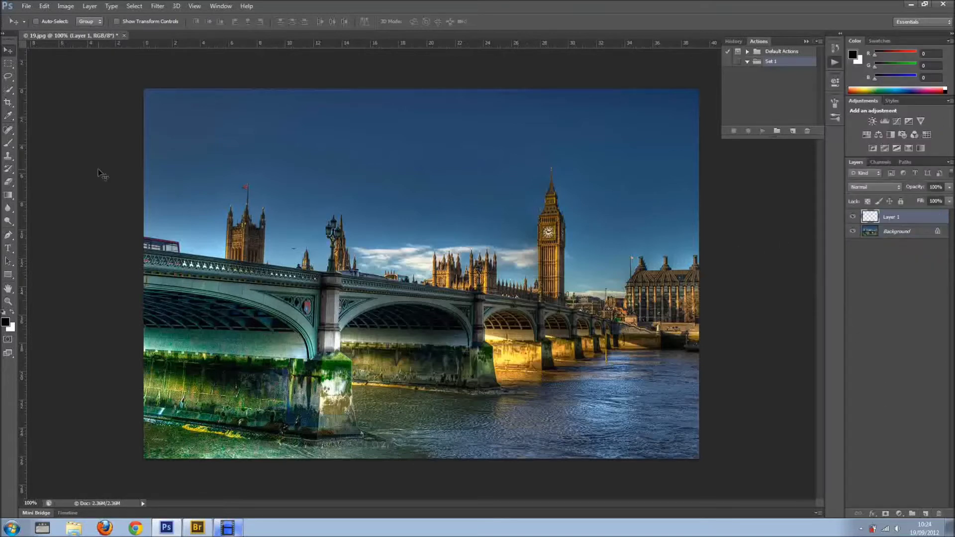
pyautogui.click(9, 144)
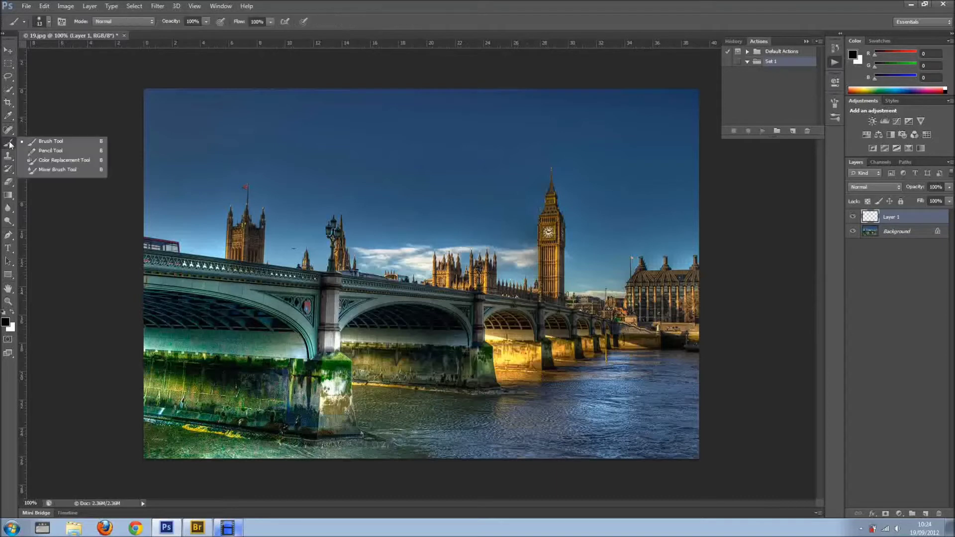
pyautogui.rightClick(265, 114)
pyautogui.click(232, 73)
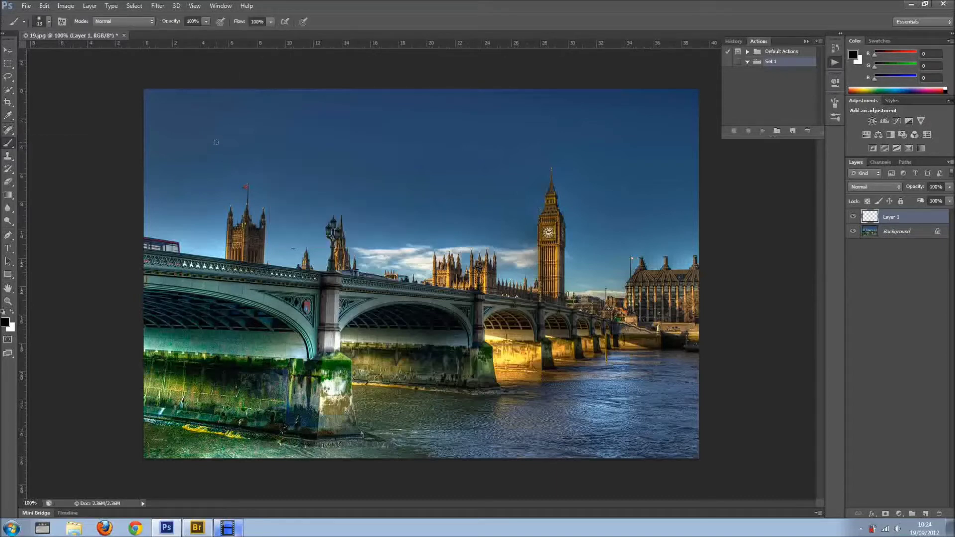
pyautogui.moveTo(202, 114)
pyautogui.mouseDown()
pyautogui.moveTo(297, 161)
pyautogui.moveTo(402, 153)
pyautogui.mouseUp()
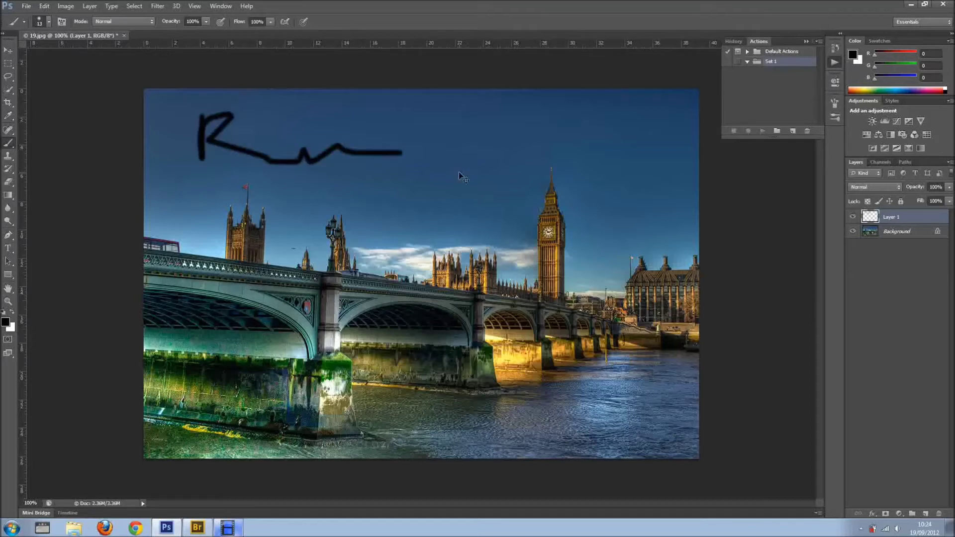
pyautogui.hotkey('ctrl', 'z')
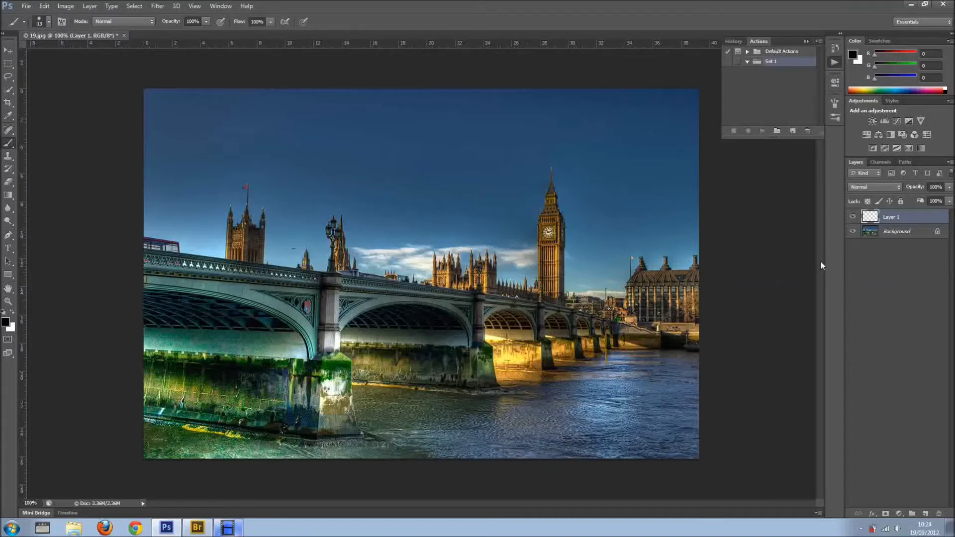
pyautogui.press('Delete')
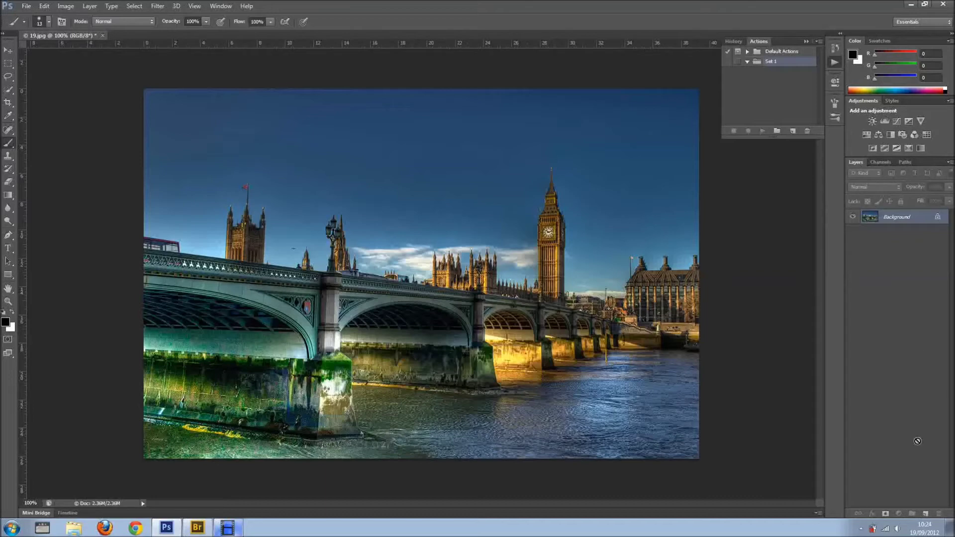
# Duplicate the Background layer, zoom in, and set the brush size to 6 px
pyautogui.moveTo(897, 217); pyautogui.dragTo(926, 512)
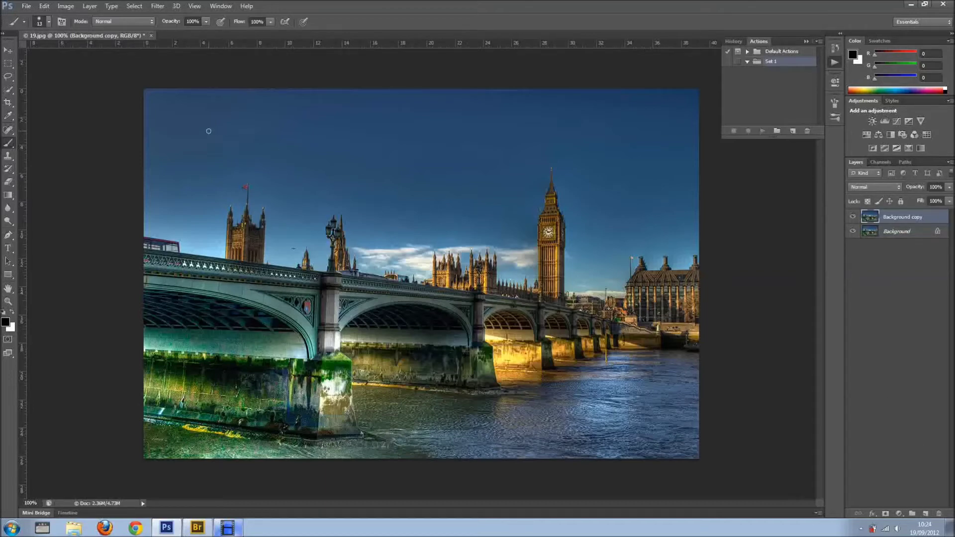
pyautogui.scroll(2, 210, 131)
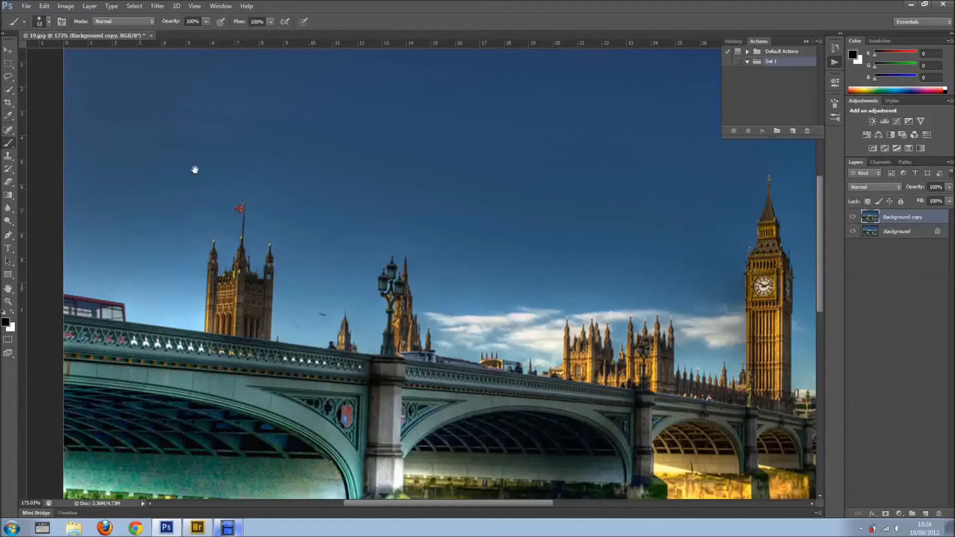
pyautogui.scroll(1, 200, 179)
pyautogui.scroll(1, 200, 179)
pyautogui.scroll(1, 197, 178)
pyautogui.rightClick(194, 177)
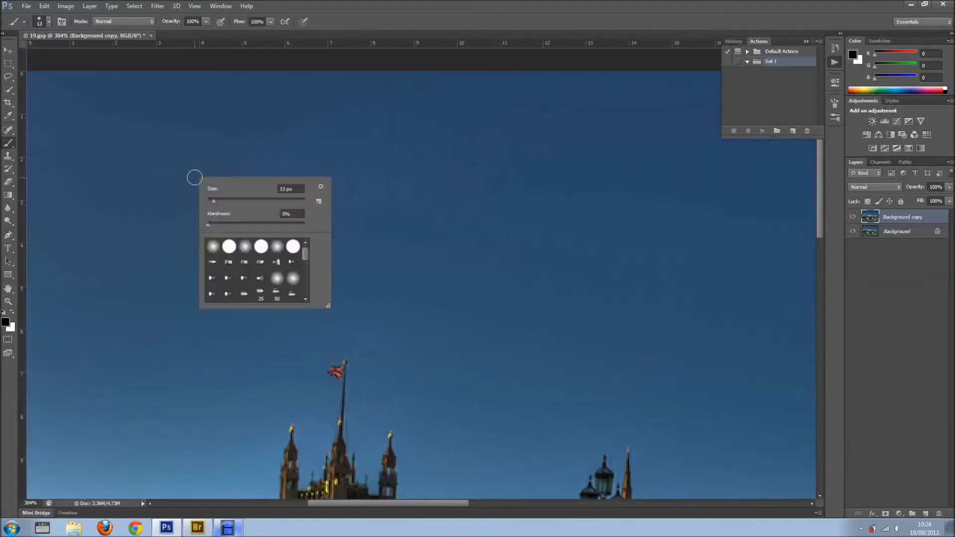
pyautogui.moveTo(210, 187); pyautogui.dragTo(208, 187)
pyautogui.moveTo(211, 185); pyautogui.dragTo(209, 185)
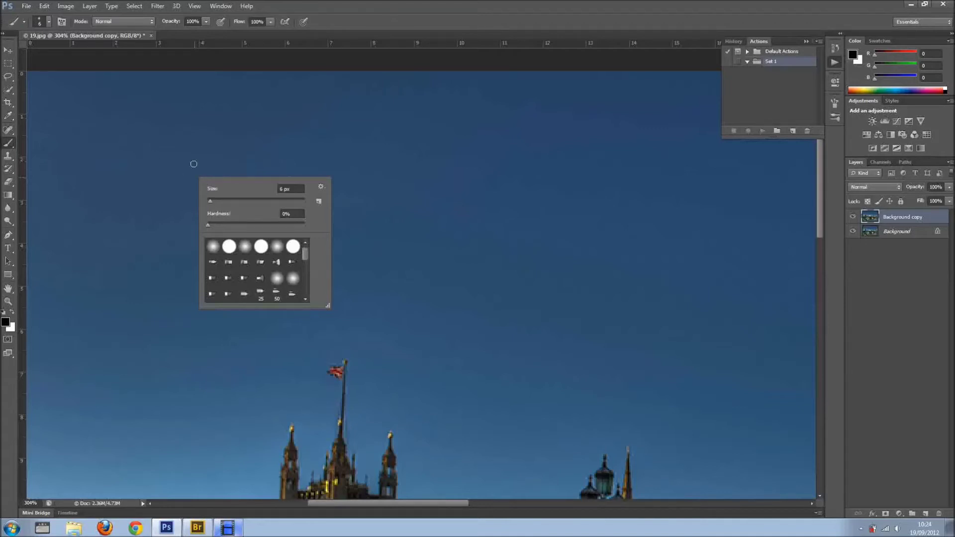
pyautogui.click(137, 116)
# Paint five small dark dots across the sky, then zoom back out
pyautogui.moveTo(137, 116); pyautogui.dragTo(331, 130)
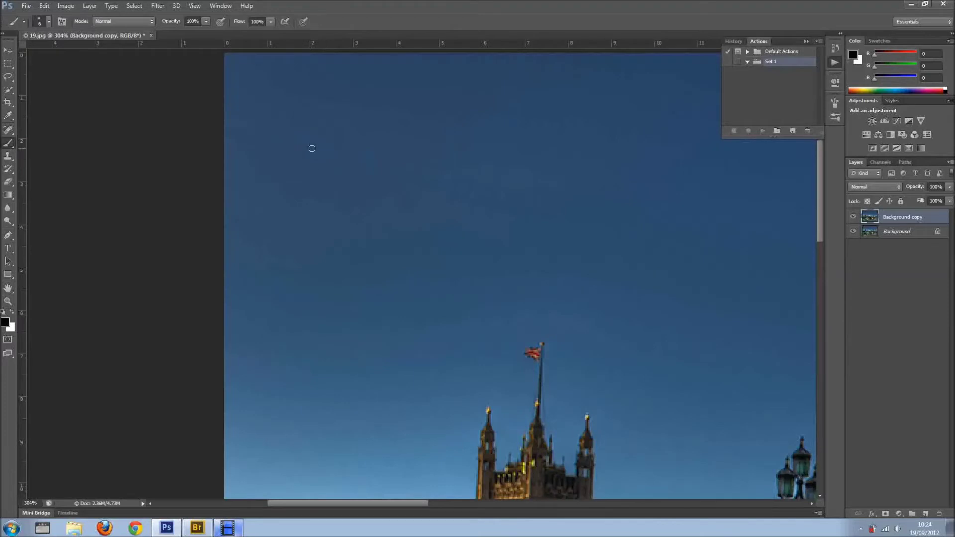
pyautogui.click(312, 149)
pyautogui.moveTo(559, 156); pyautogui.dragTo(311, 158)
pyautogui.click(386, 161)
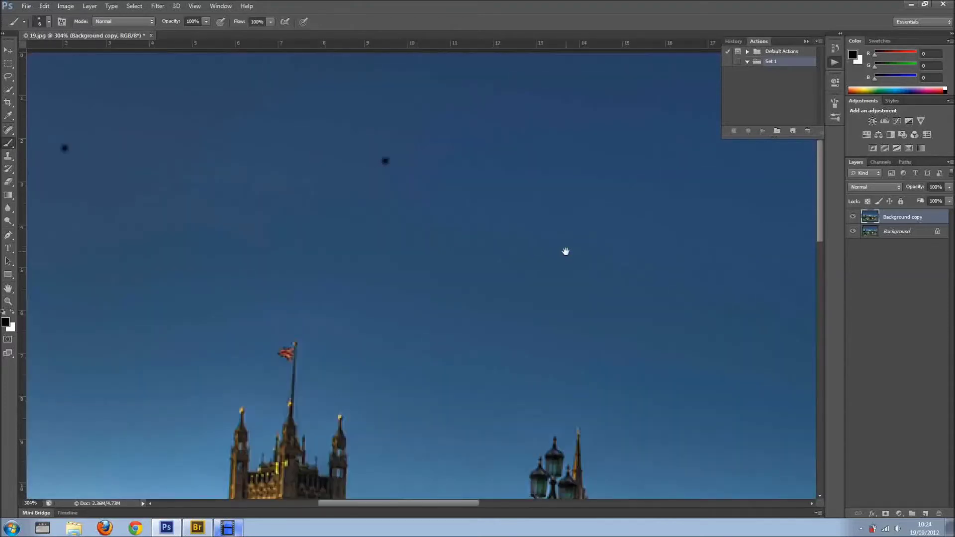
pyautogui.moveTo(631, 277); pyautogui.dragTo(375, 140)
pyautogui.click(550, 251)
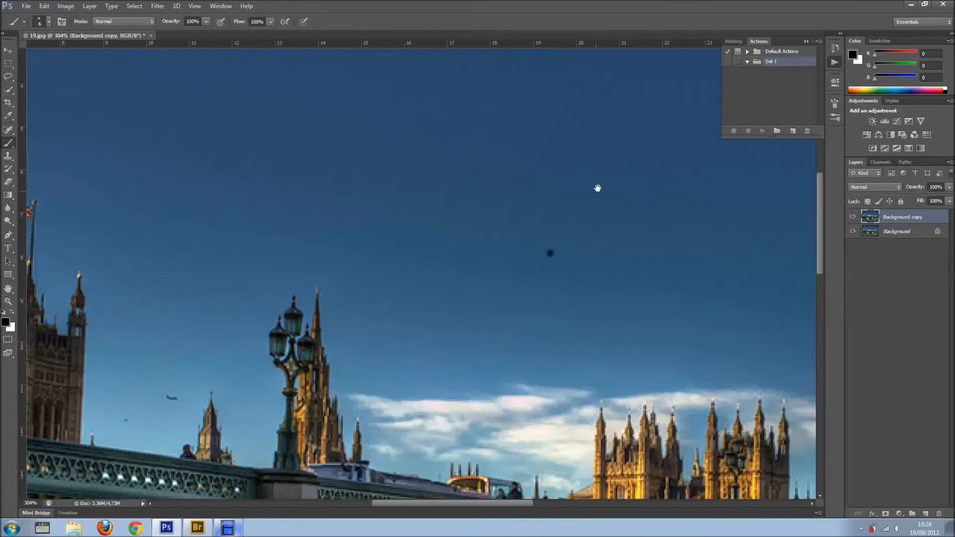
pyautogui.moveTo(595, 190); pyautogui.dragTo(480, 370)
pyautogui.click(611, 139)
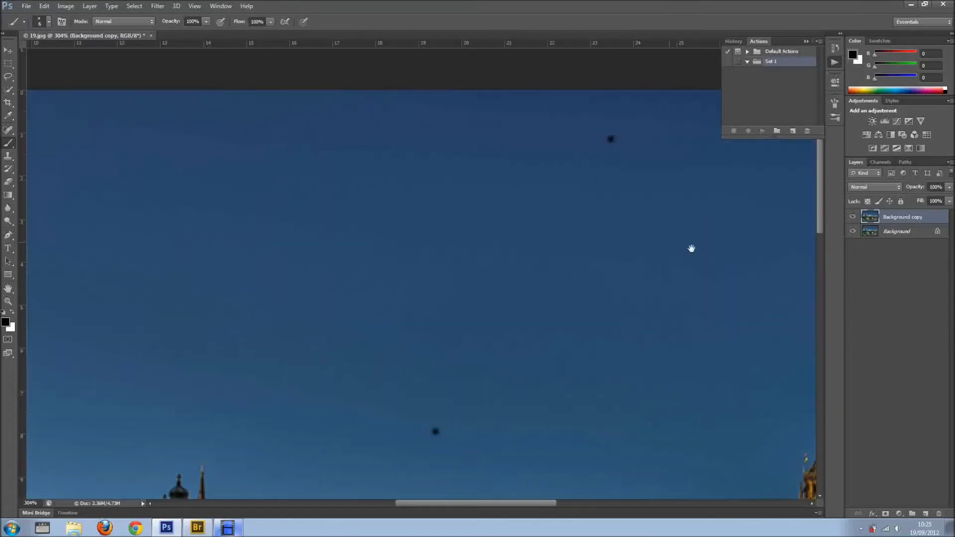
pyautogui.moveTo(710, 252); pyautogui.dragTo(442, 246)
pyautogui.click(681, 213)
pyautogui.scroll(-1, 556, 217)
pyautogui.scroll(-1, 556, 217)
pyautogui.scroll(-1, 556, 217)
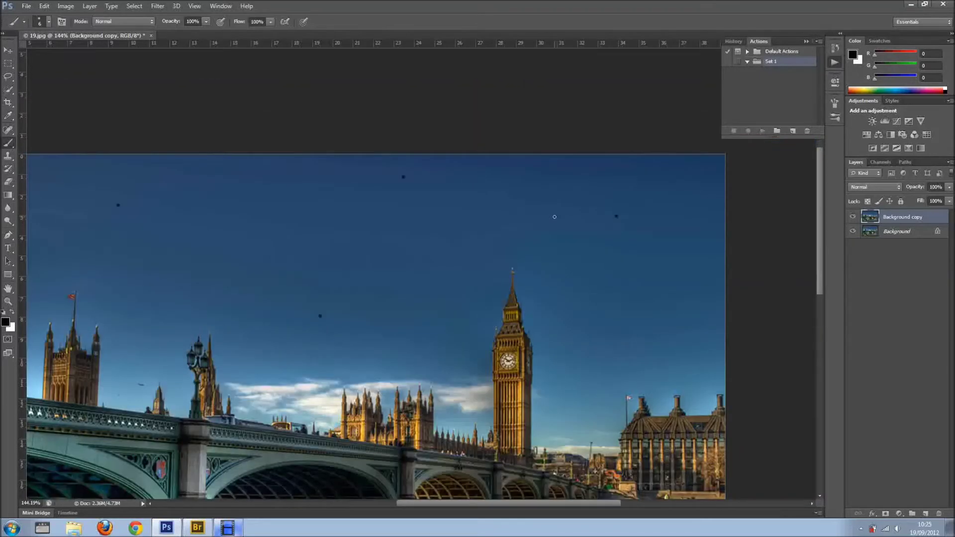
pyautogui.scroll(-1, 556, 217)
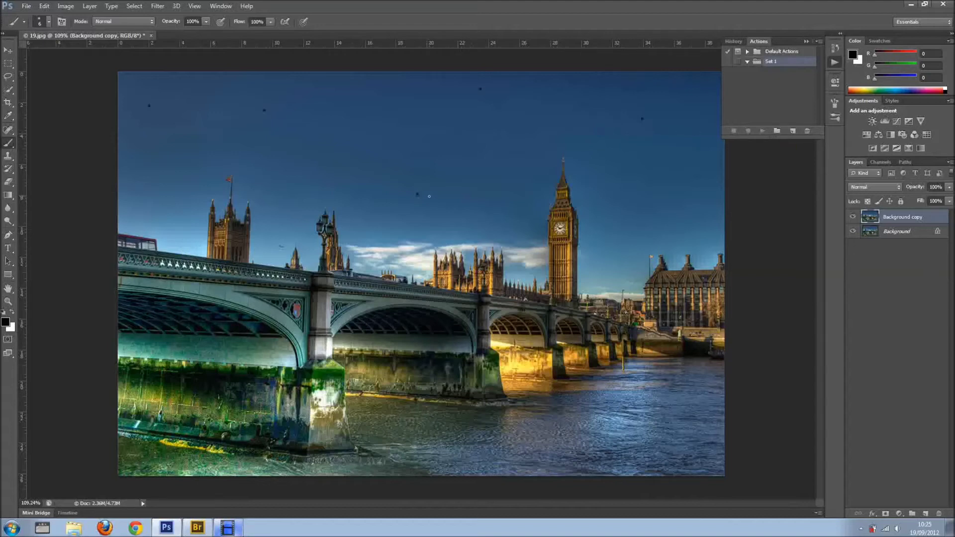
pyautogui.click(793, 132)
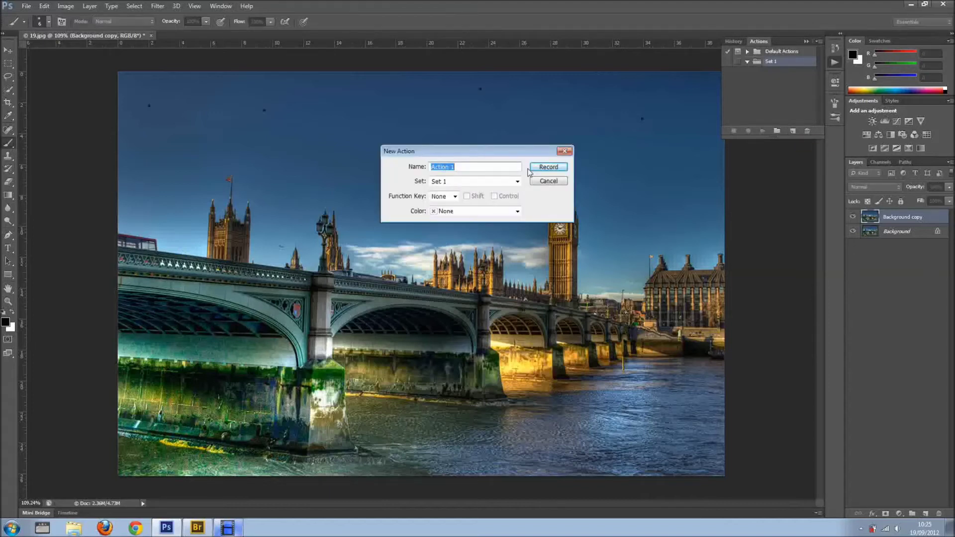
# Record Action 1 adding a new layer and switching to the Spot Healing Brush
pyautogui.click(547, 167)
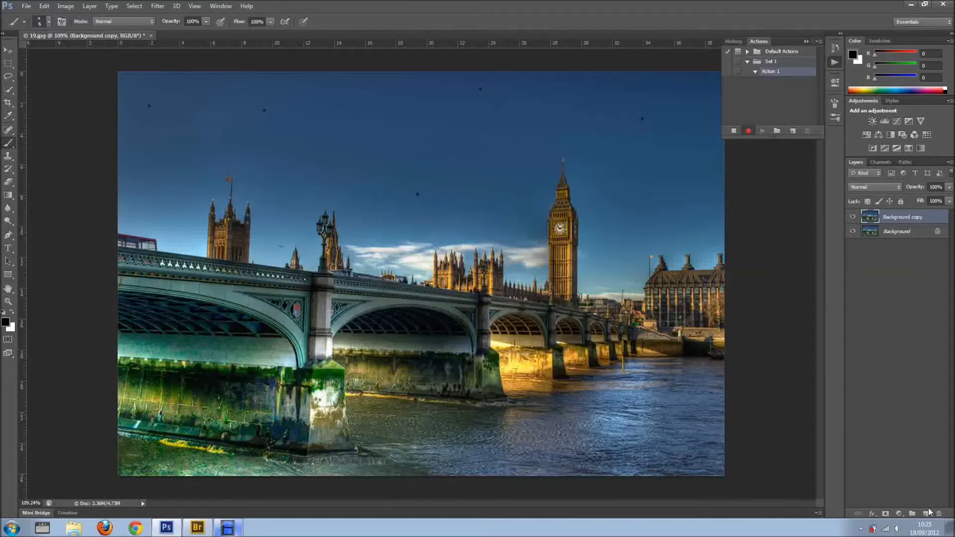
pyautogui.click(927, 513)
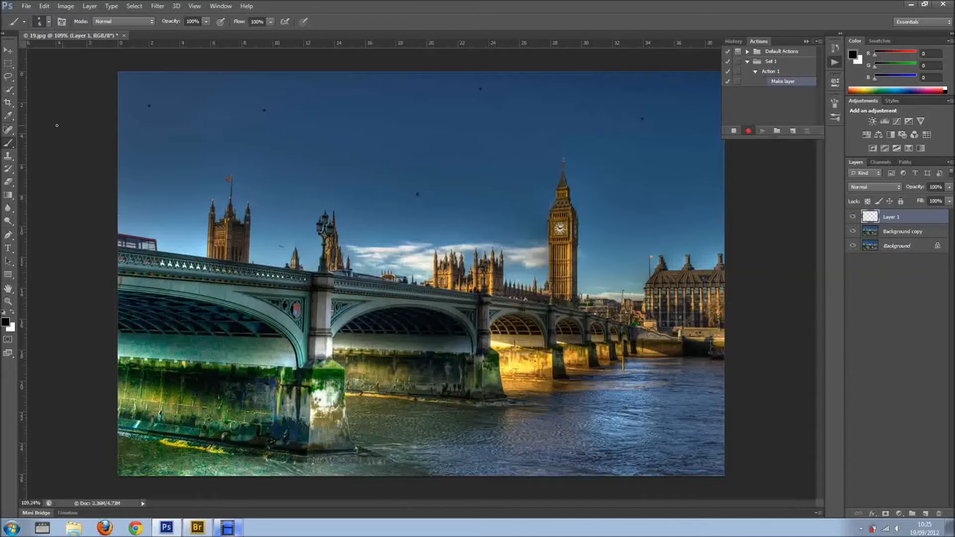
pyautogui.click(11, 135)
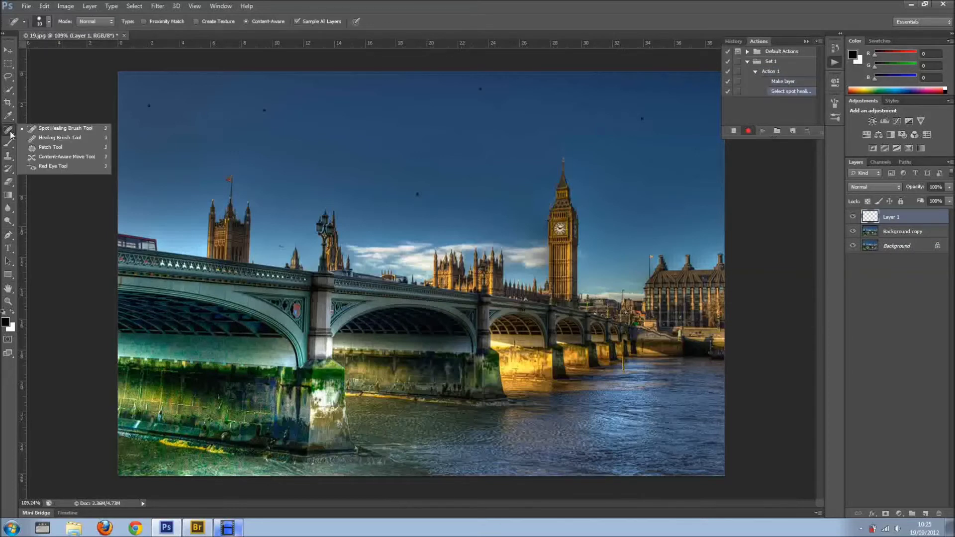
pyautogui.click(46, 129)
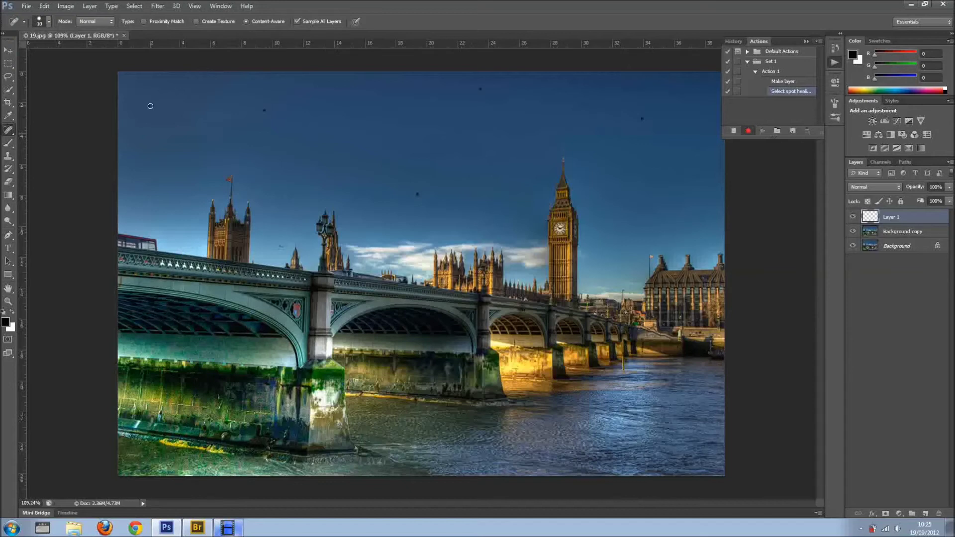
# Spot-heal five sky dots, stop recording, and delete the healed layer
pyautogui.click(150, 106)
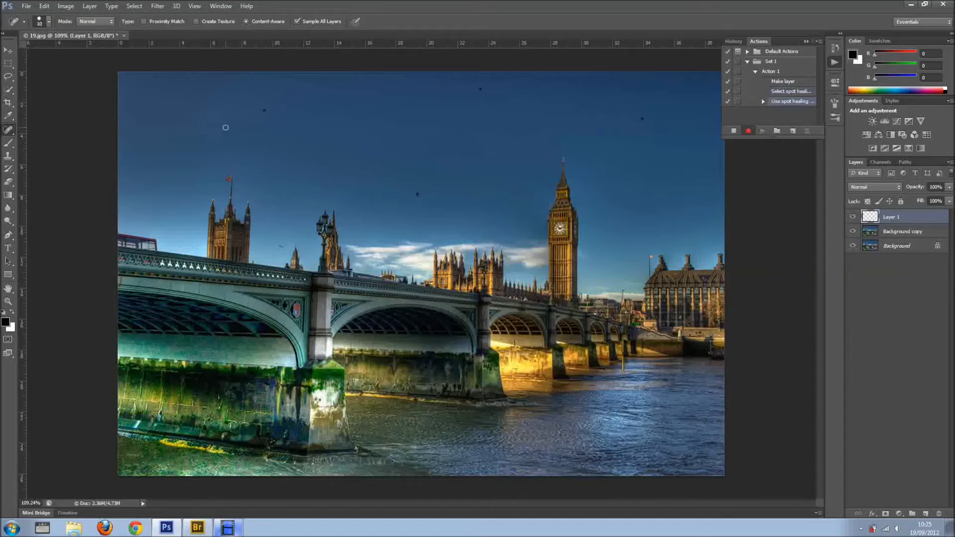
pyautogui.click(264, 110)
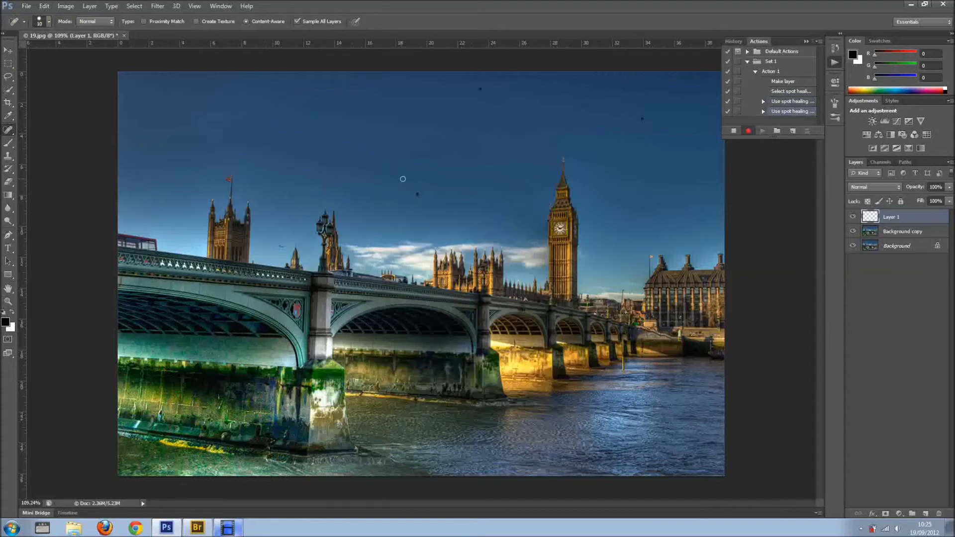
pyautogui.click(415, 194)
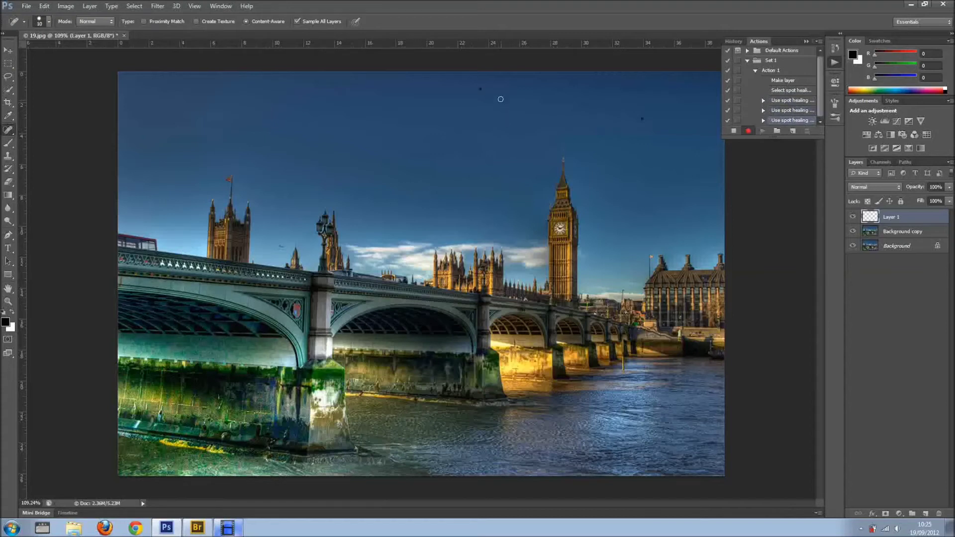
pyautogui.click(481, 89)
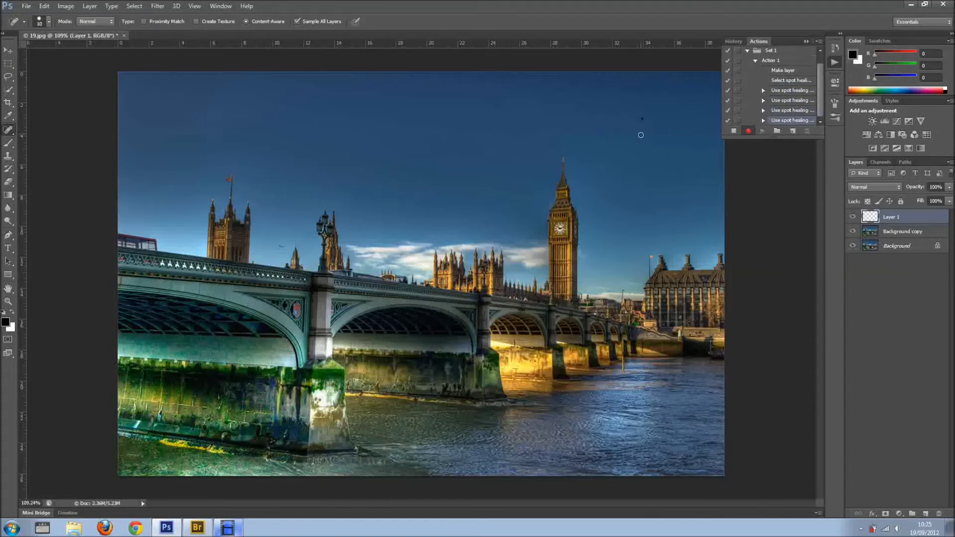
pyautogui.click(641, 119)
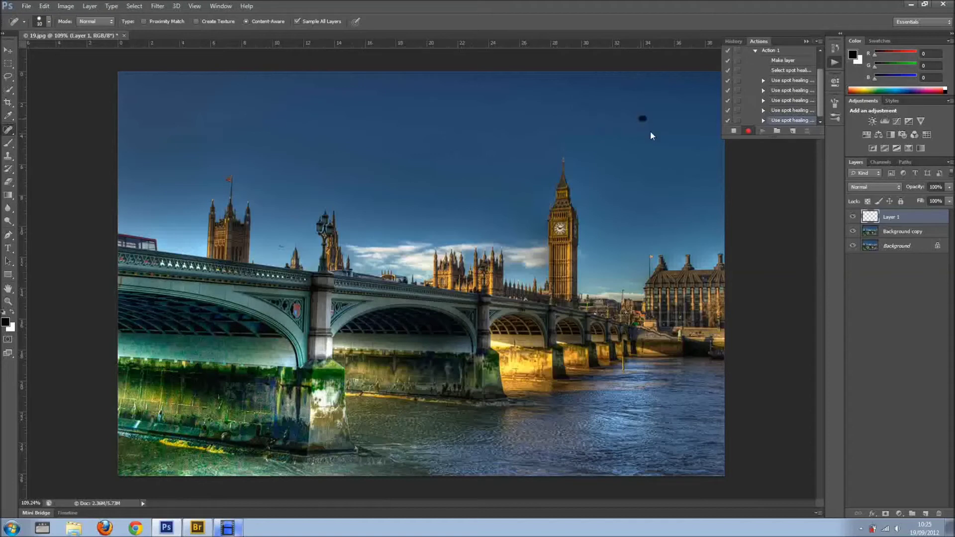
pyautogui.click(734, 131)
pyautogui.press('Delete')
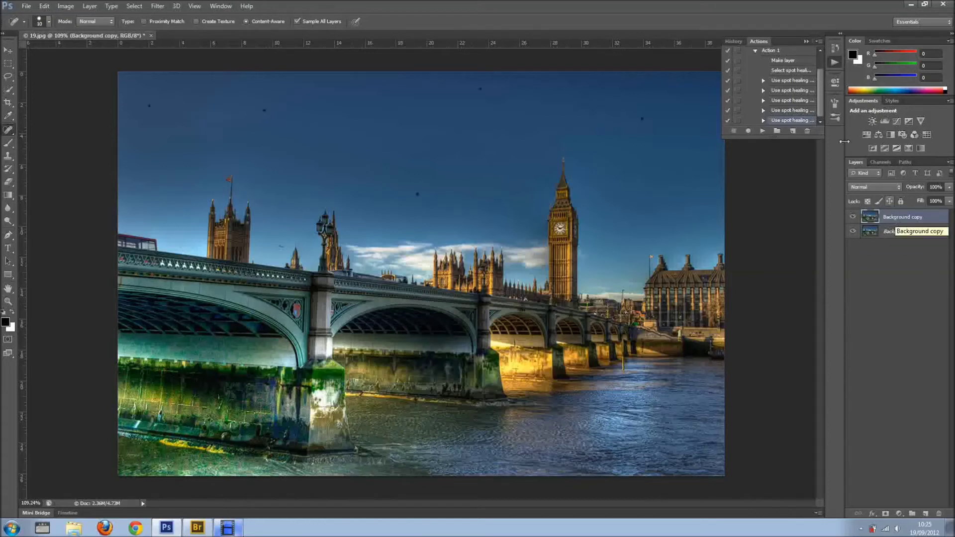
# Play Action 1 to heal the sky dots on a new Layer 1, then delete that layer
pyautogui.click(757, 51)
pyautogui.click(771, 72)
pyautogui.click(762, 132)
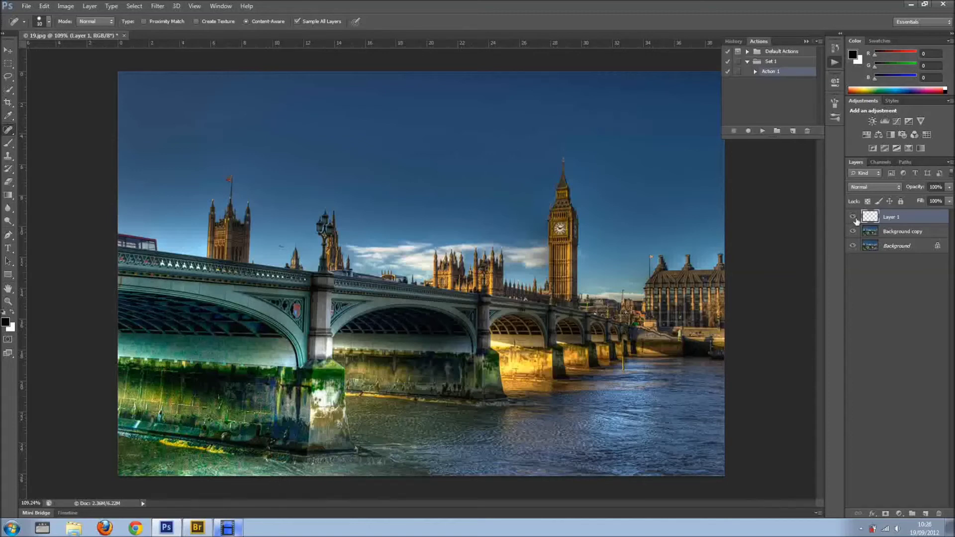
pyautogui.press('Delete')
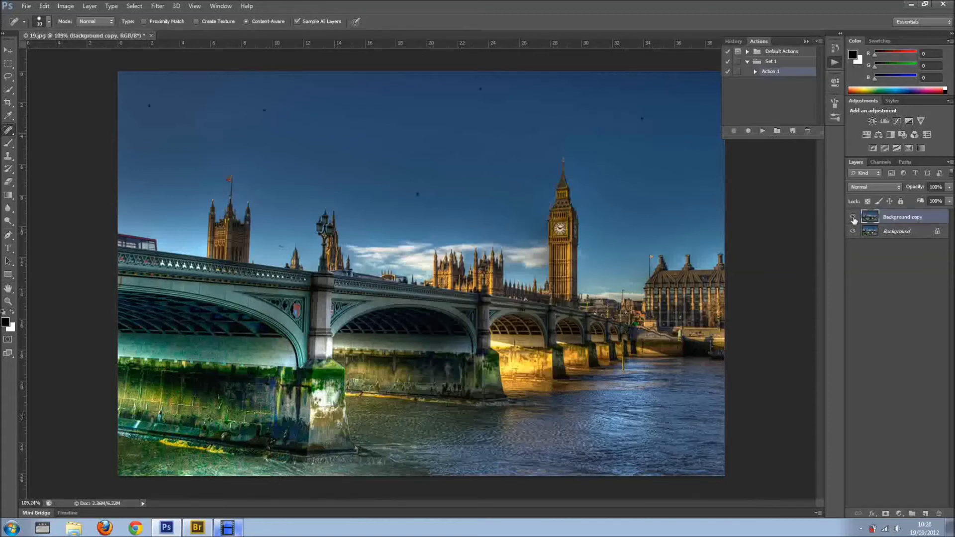
pyautogui.click(818, 42)
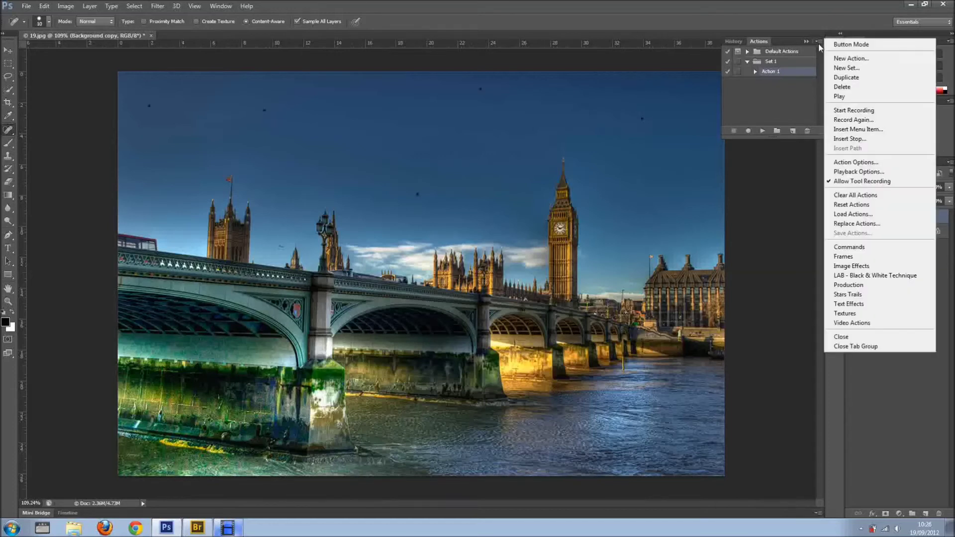
# Start recording Action 2, adding a new layer and keeping the Spot Healing Brush active
pyautogui.click(856, 181)
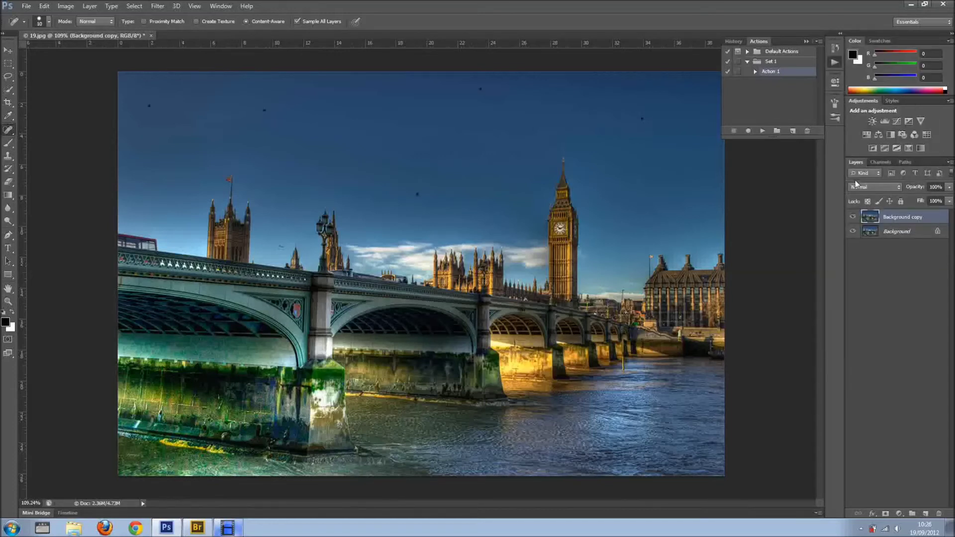
pyautogui.click(794, 131)
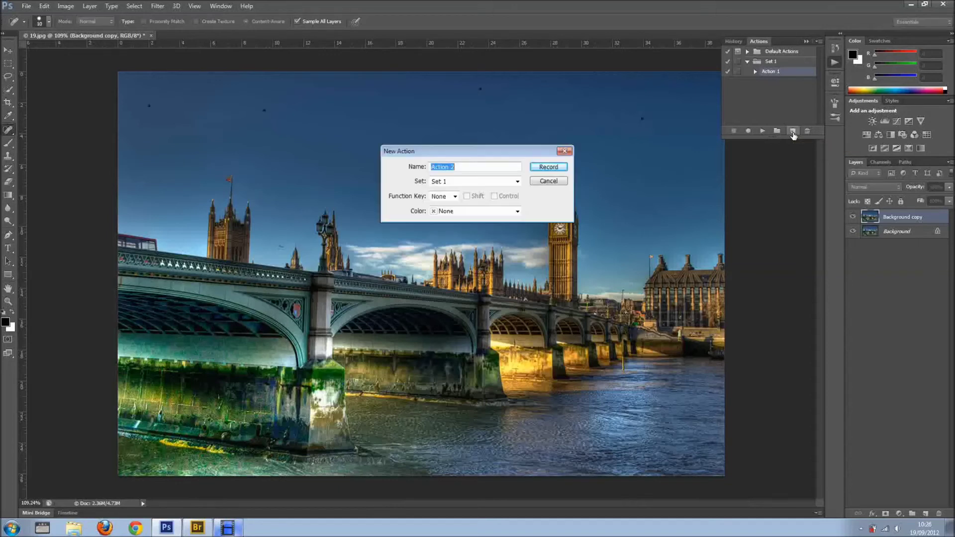
pyautogui.click(547, 167)
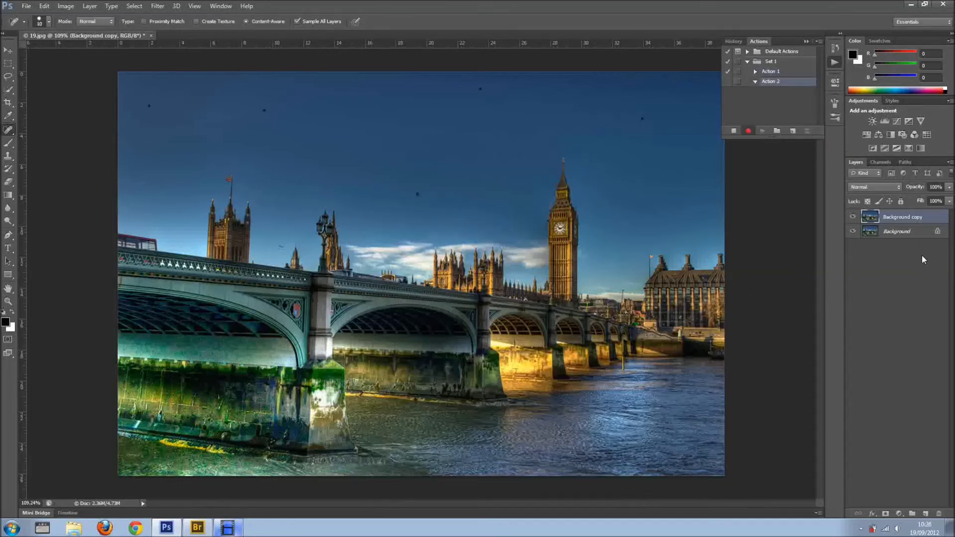
pyautogui.click(926, 513)
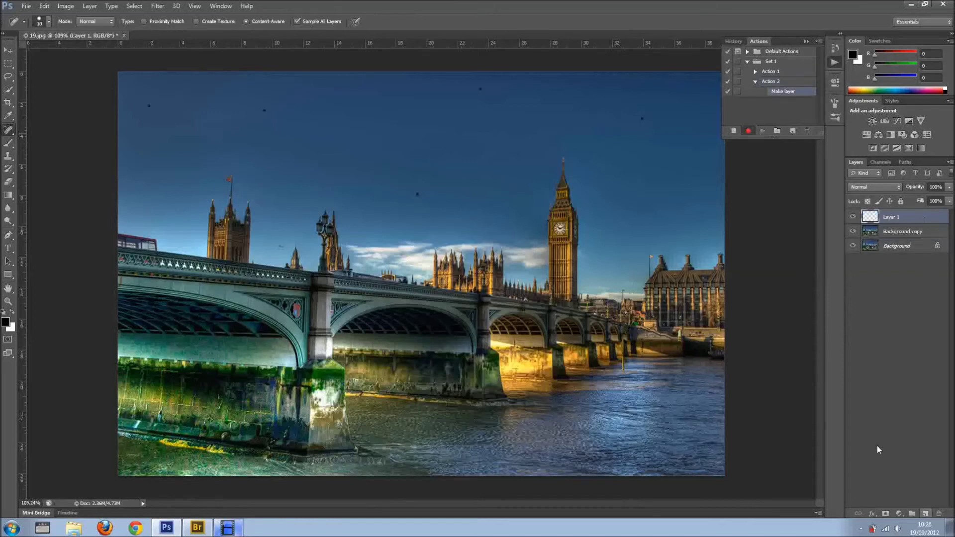
pyautogui.rightClick(9, 130)
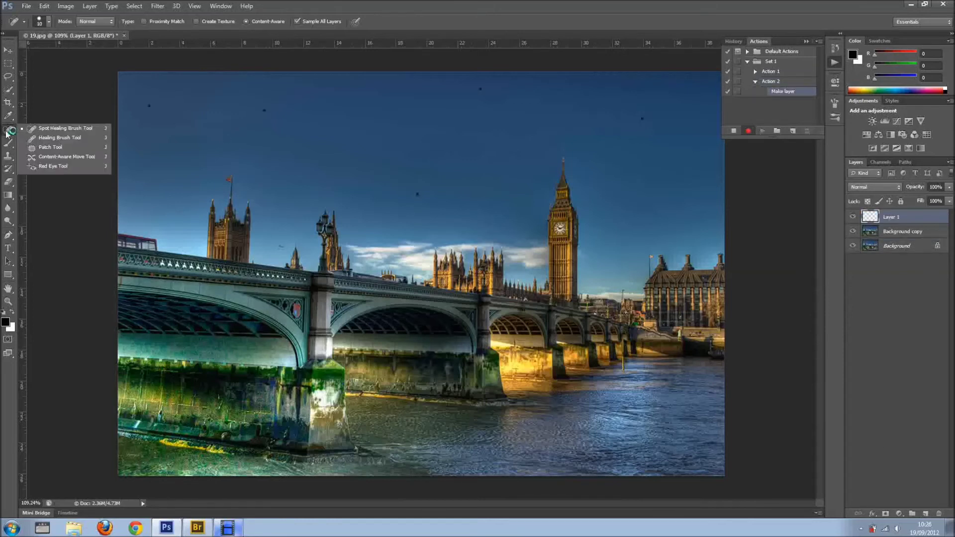
pyautogui.click(38, 130)
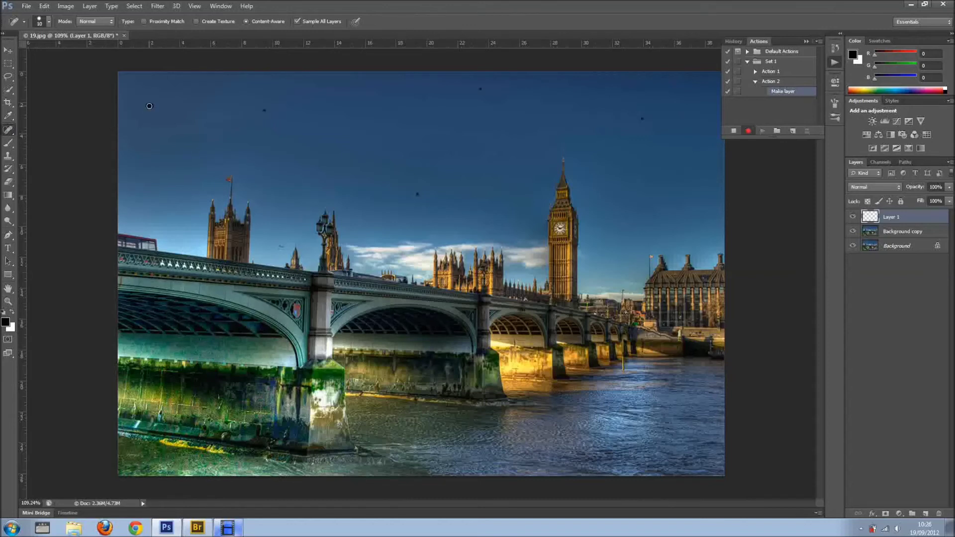
# Spot-heal four sky dots, stop recording Action 2, and expand Action 1's steps
pyautogui.click(264, 111)
pyautogui.click(417, 194)
pyautogui.click(480, 89)
pyautogui.click(642, 119)
pyautogui.click(733, 130)
pyautogui.click(755, 71)
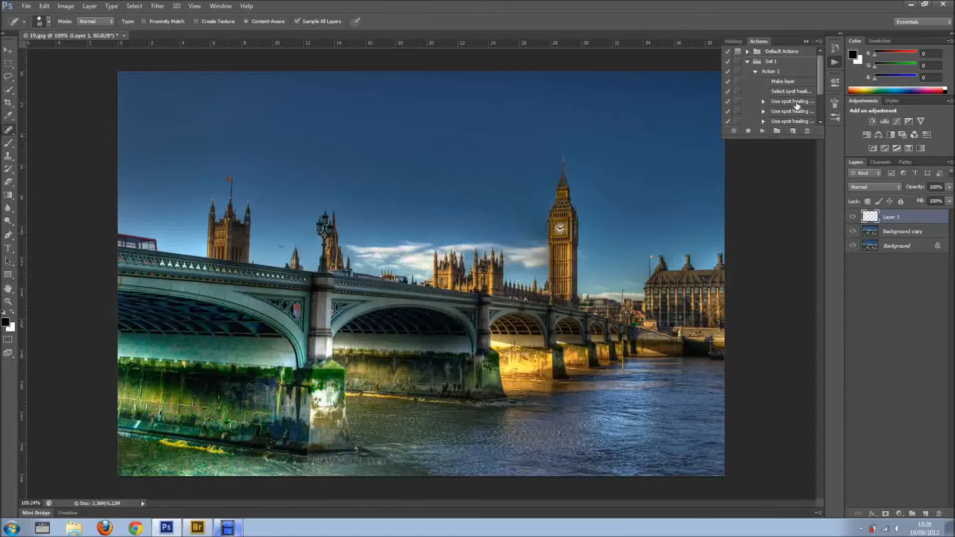
# Delete Layer 1, play Action 2 which only adds an empty layer, and delete it again
pyautogui.scroll(-1, 819, 92)
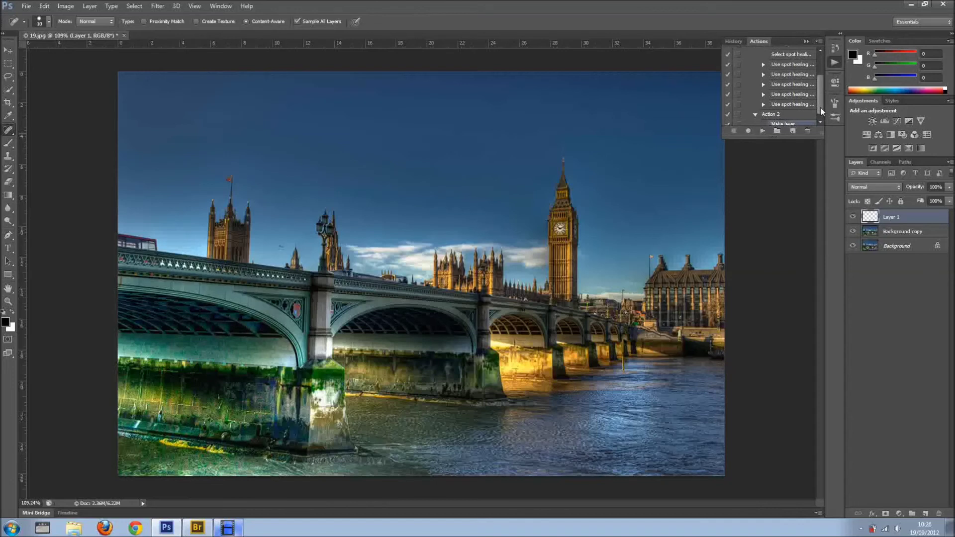
pyautogui.scroll(1, 822, 87)
pyautogui.click(755, 71)
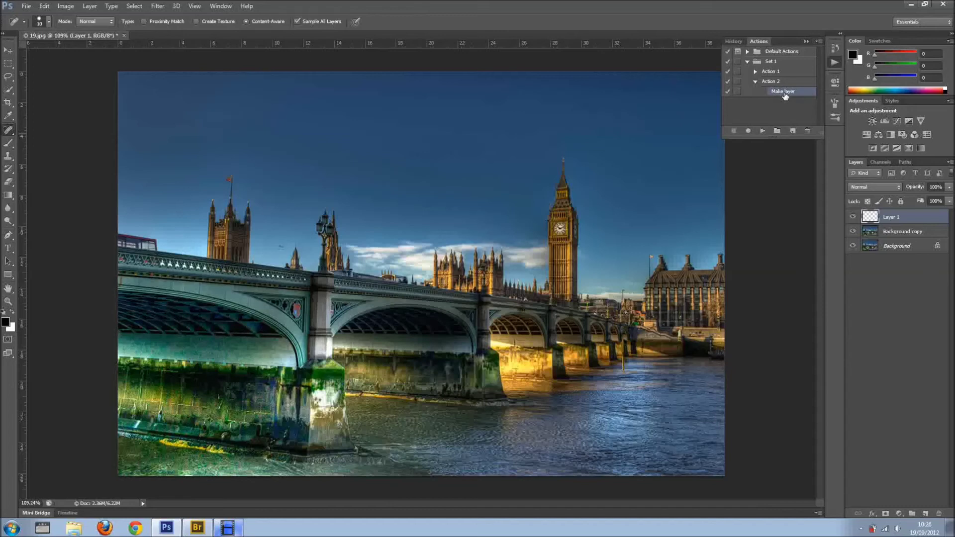
pyautogui.press('Delete')
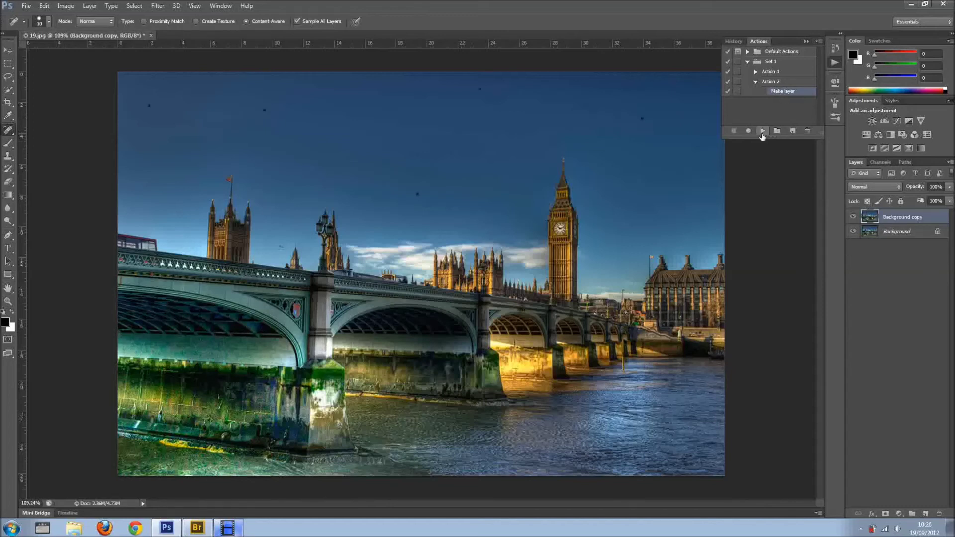
pyautogui.click(762, 131)
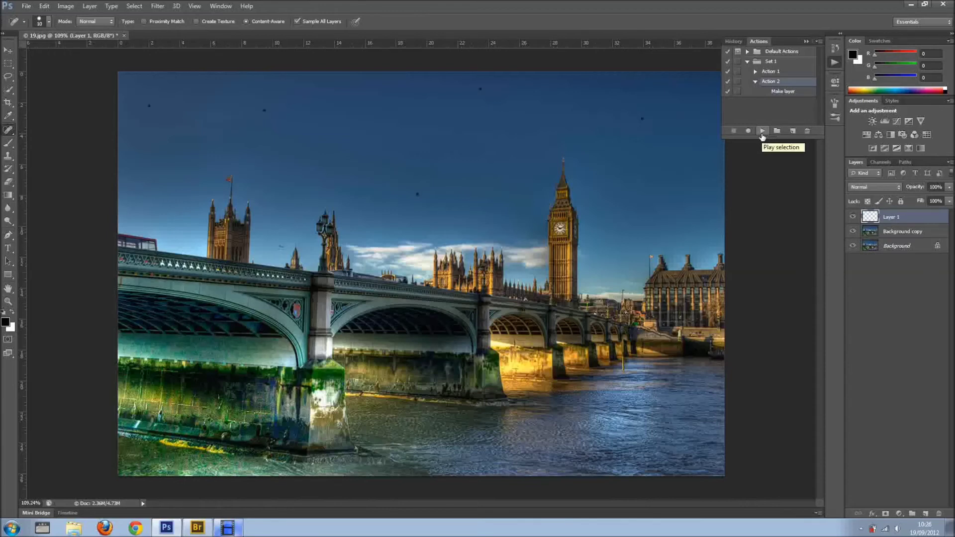
pyautogui.press('Delete')
pyautogui.click(773, 73)
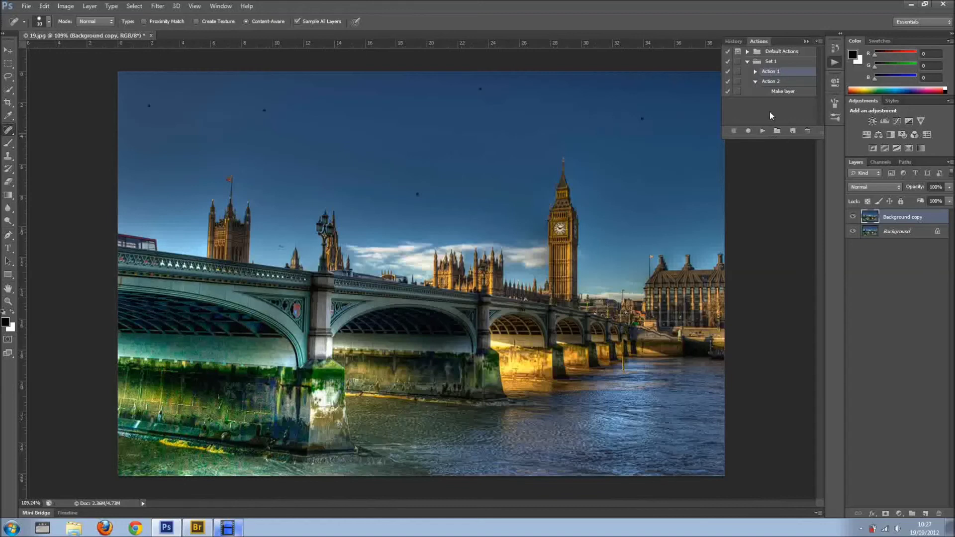
# Play Action 1 to heal the sky dots on a new layer, then collapse the Actions panel group
pyautogui.click(762, 131)
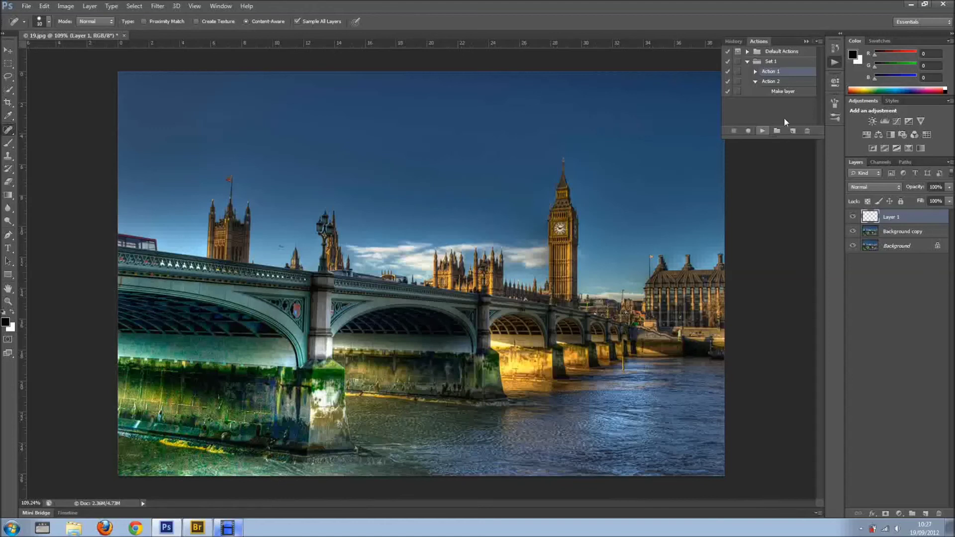
pyautogui.click(805, 42)
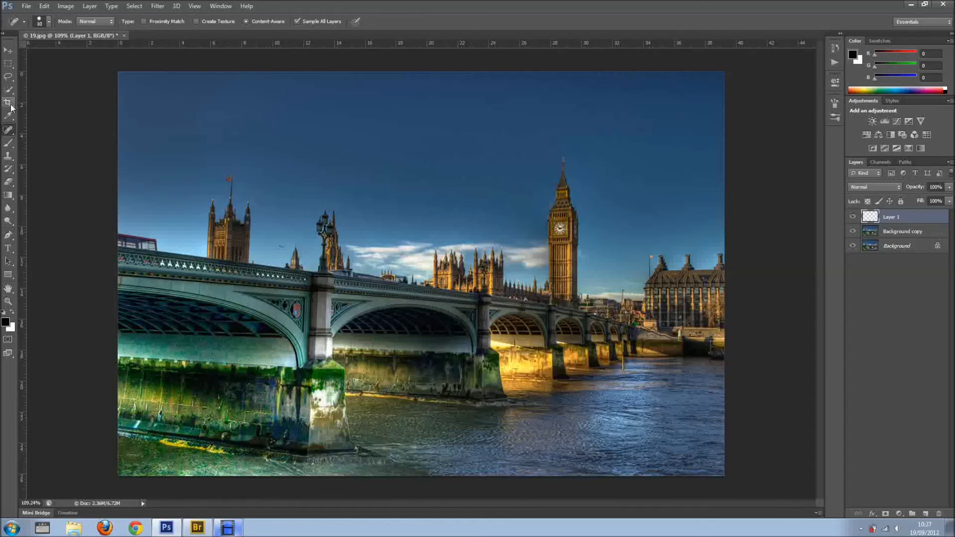
pyautogui.click(8, 144)
pyautogui.moveTo(443, 337); pyautogui.dragTo(443, 356)
pyautogui.moveTo(500, 308)
pyautogui.mouseDown()
pyautogui.moveTo(499, 366)
pyautogui.moveTo(526, 359)
pyautogui.mouseUp()
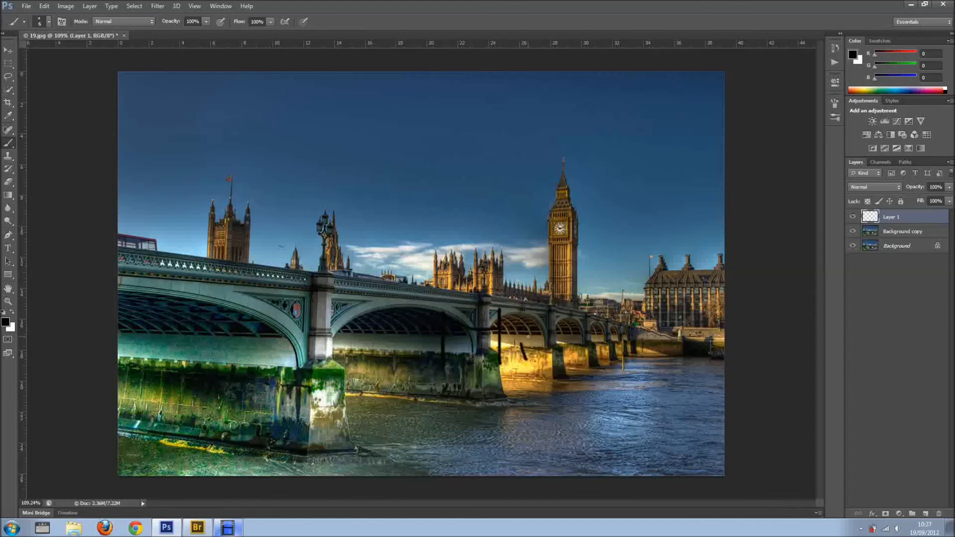
pyautogui.hotkey('ctrl', 'z')
pyautogui.hotkey('ctrl', 'alt', 'z')
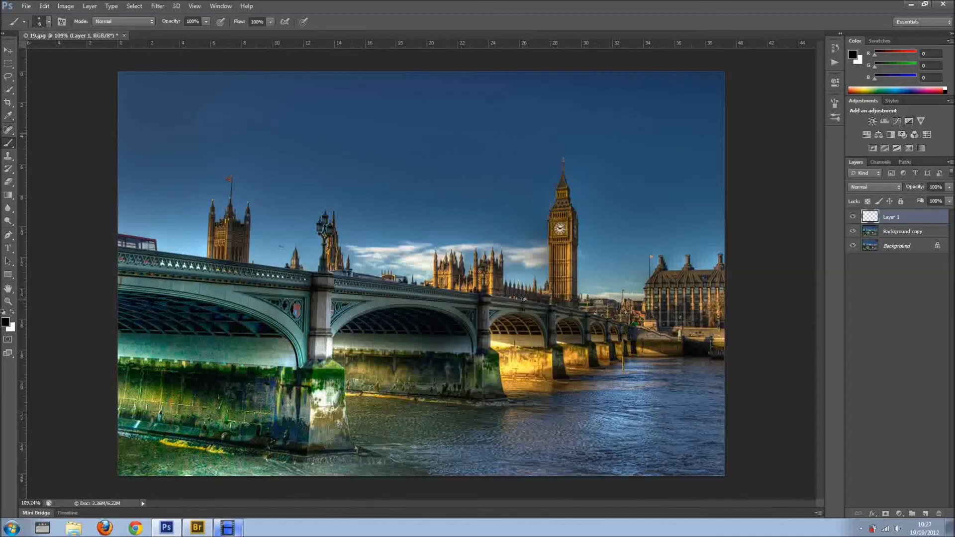